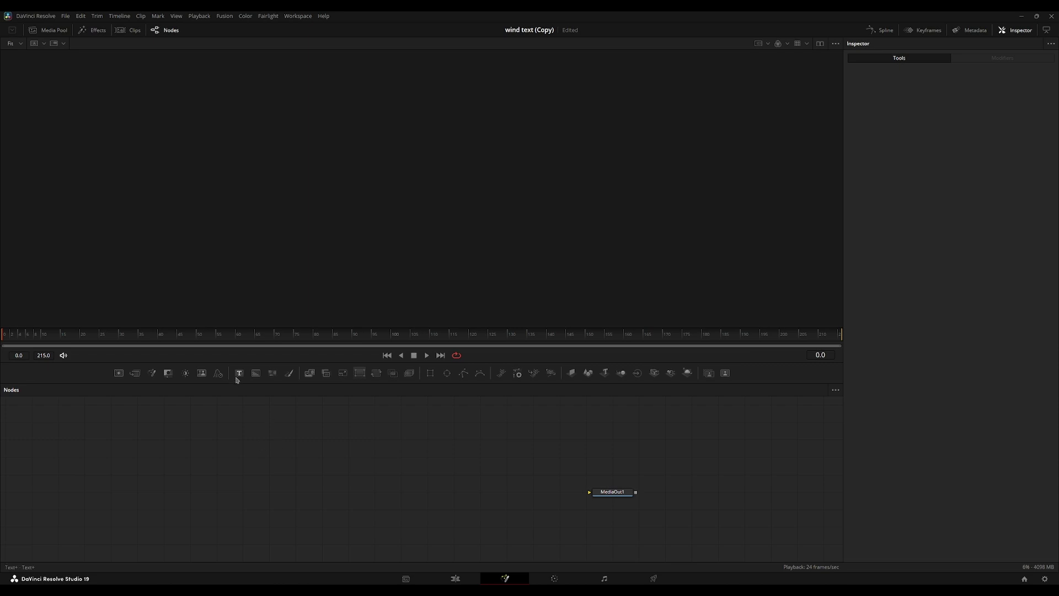
Add a Text+ node, show it in the viewer, and apply the TextScramble modifier to its styled text.
left_click_drag(238, 376, 282, 480)
key("2")
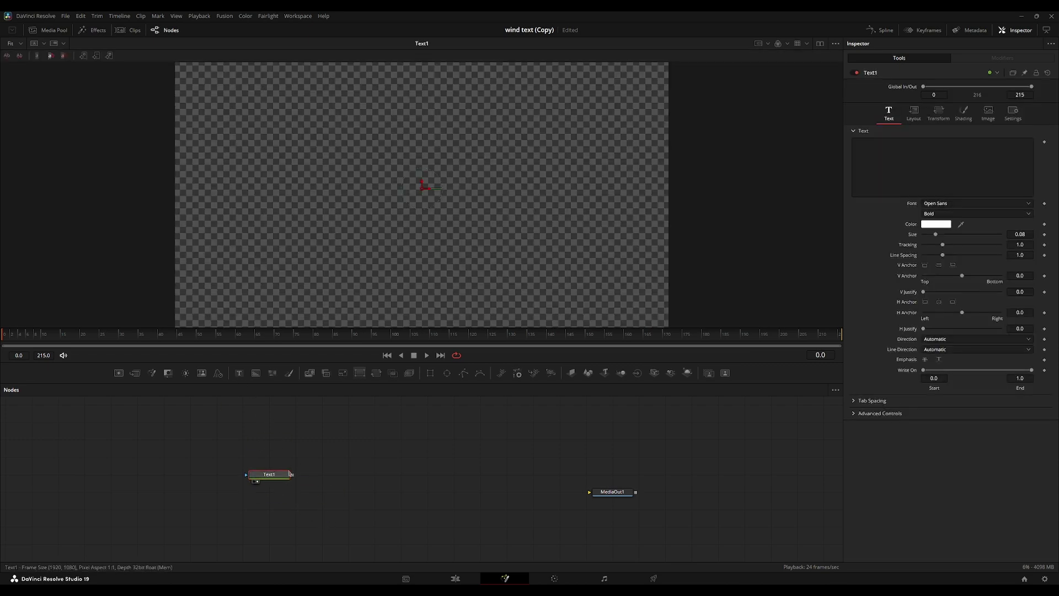
right_click(887, 152)
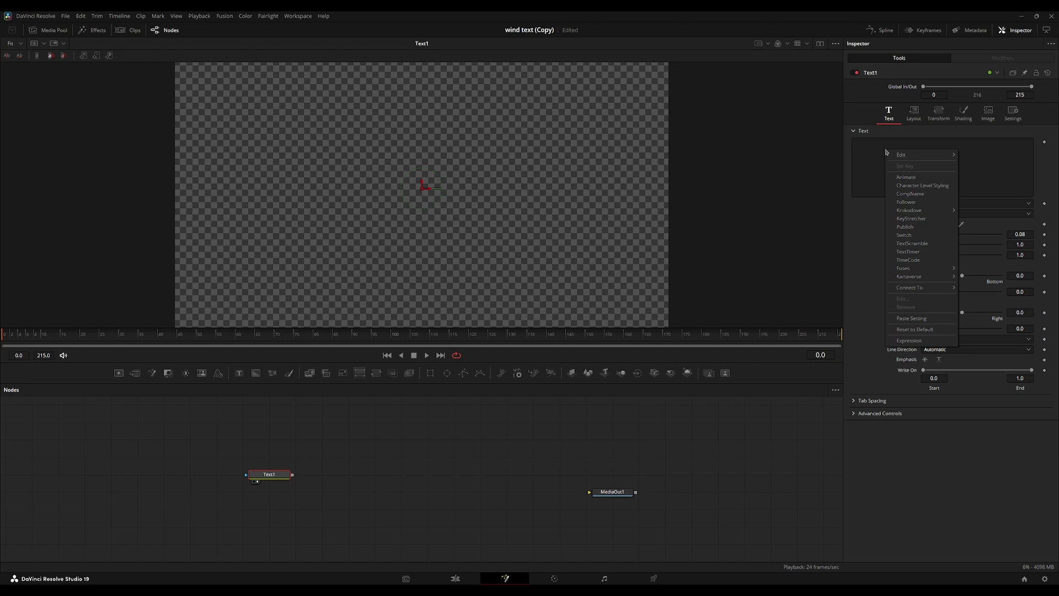
left_click(915, 244)
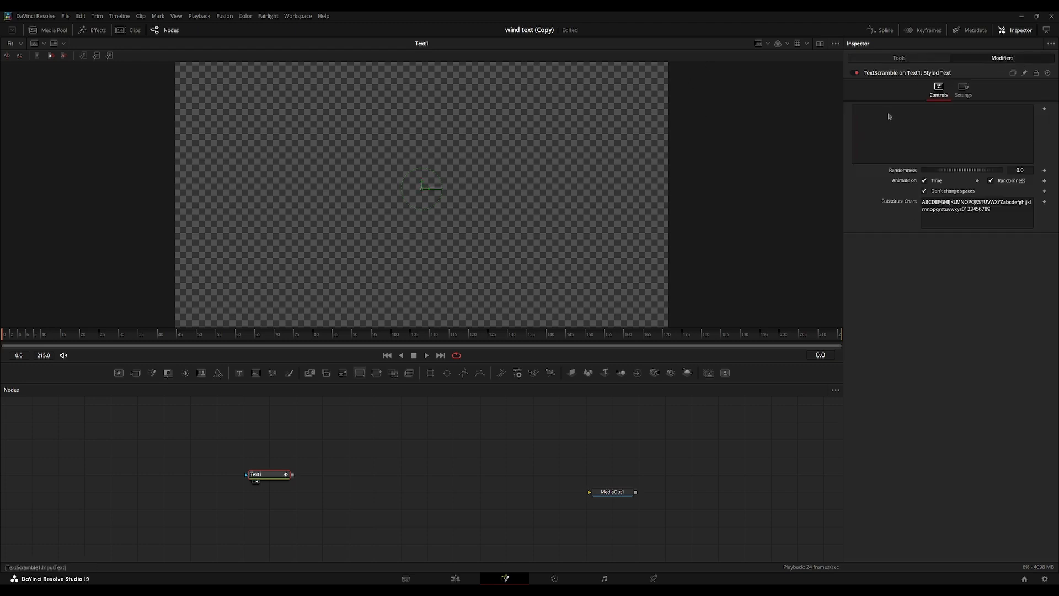
Set the scramble modifier's text to "w" and its substitute characters to "wind".
left_click(872, 116)
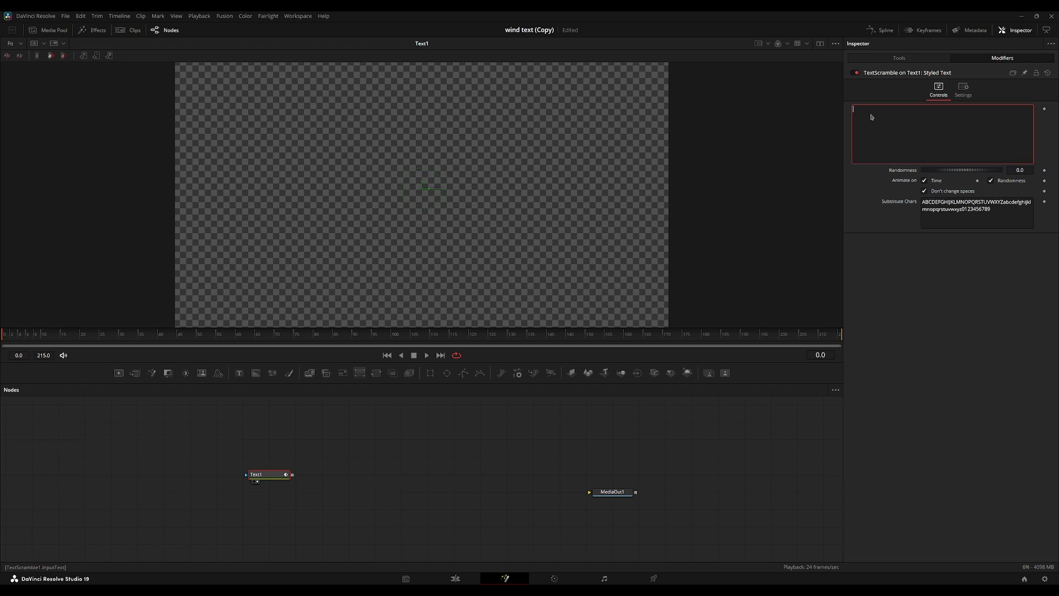
type("w")
key("Tab")
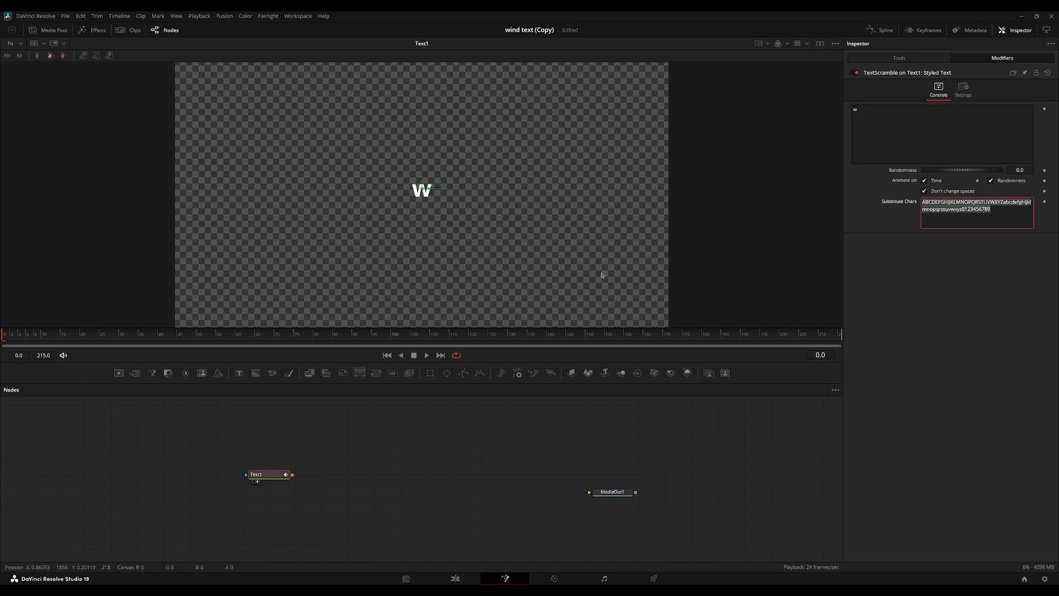
key("BackSpace")
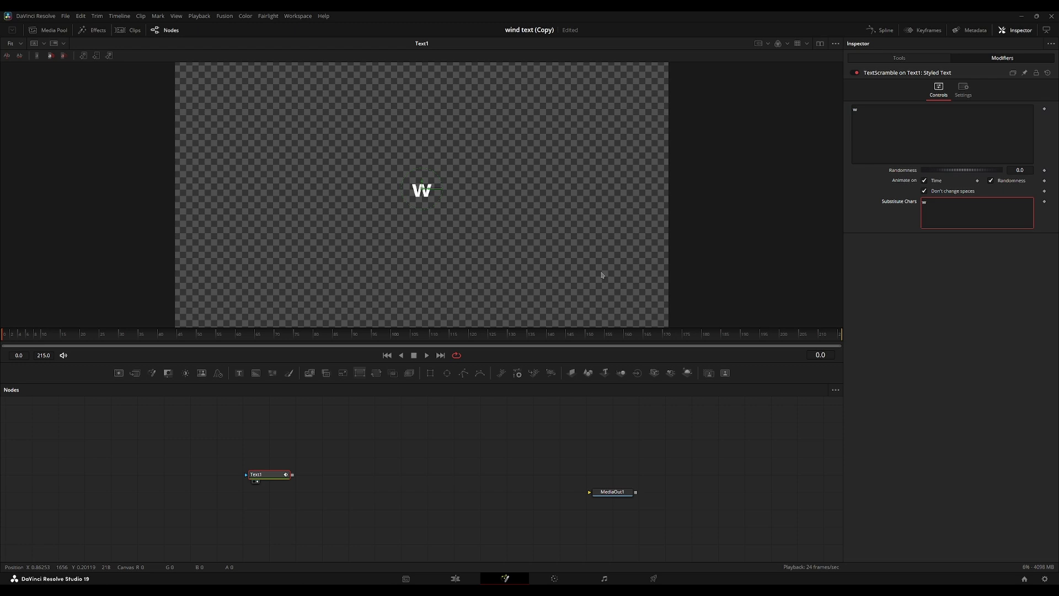
left_click(942, 317)
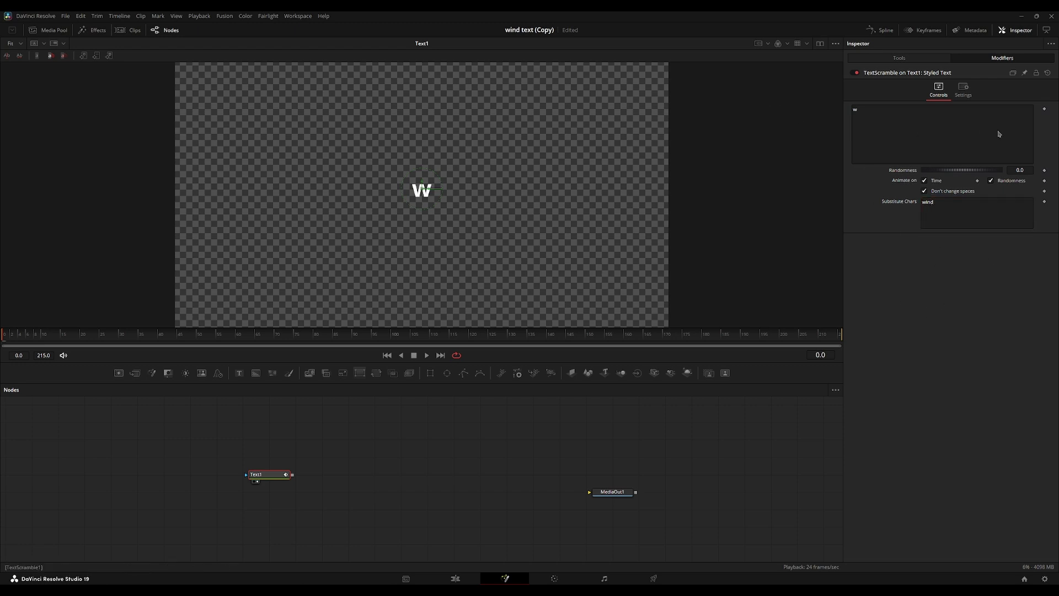
Set the scramble randomness to 1, turn off animating on randomness, and check the changing letters frame by frame.
left_click(1020, 170)
type("1")
key("Return")
left_click(991, 181)
key("Right")
key("Right")
key("Right")
key("Right")
key("Right")
key("Right")
key("Right")
key("Right")
key("Home")
Enlarge the Text1 text to size 0.1979 and set its font to Arial Bold.
left_click(901, 58)
left_click_drag(936, 235, 951, 236)
left_click(948, 203)
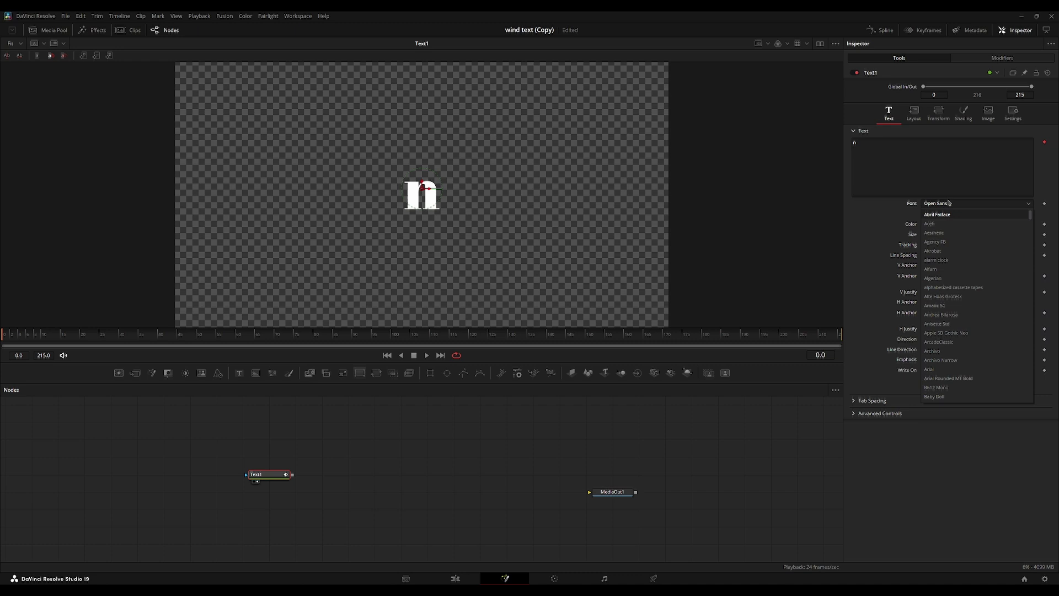
key("Return")
left_click(947, 214)
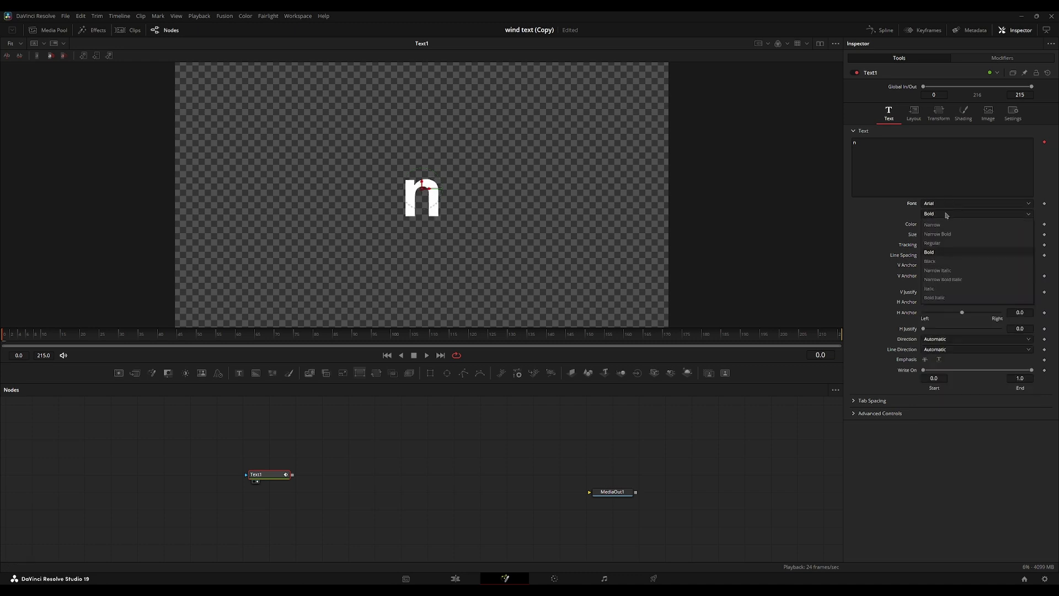
left_click(943, 254)
Add an Auto Domain node after Text1 and play back the scrambling letters.
left_click_drag(270, 474, 217, 474)
key("shift+space")
type("text+")
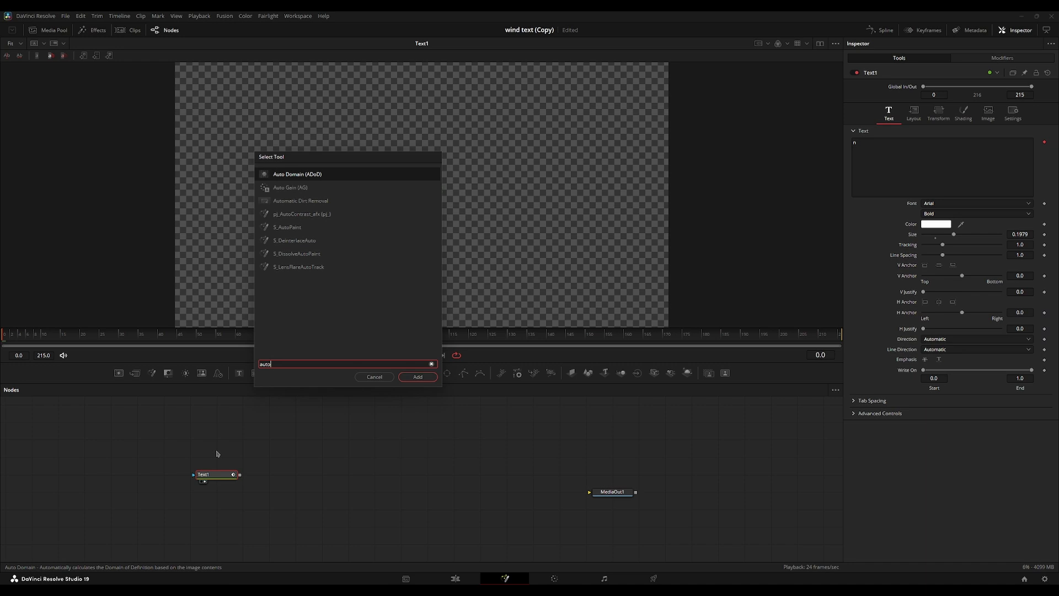
key("Return")
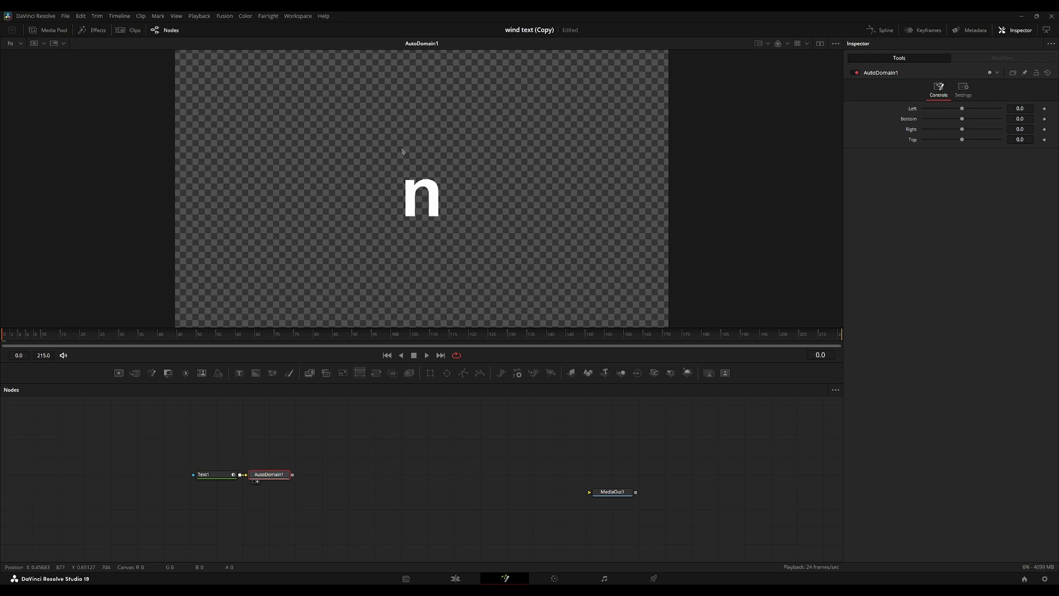
key("space")
left_click(4, 334)
key("space")
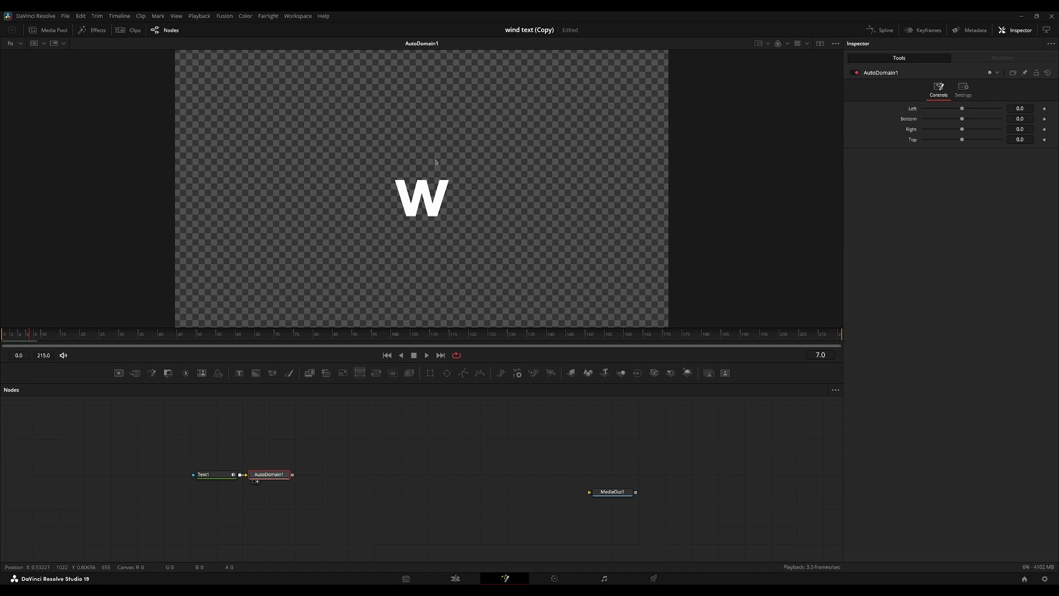
Show the domain of definition in the viewer and inspect its outline around the letters on several frames.
left_click(836, 43)
mouse_move(818, 77)
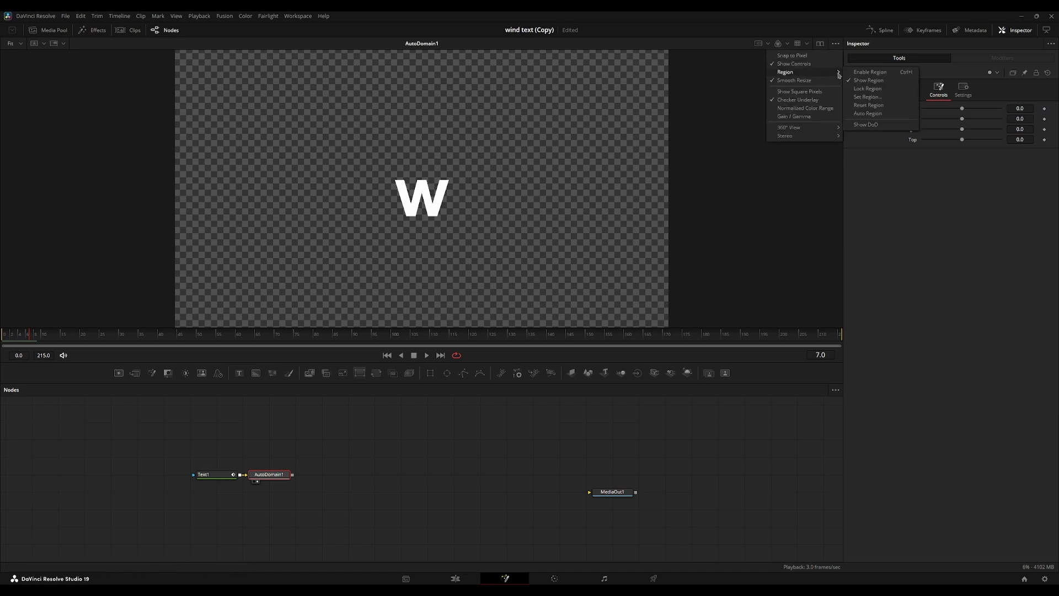
left_click(866, 125)
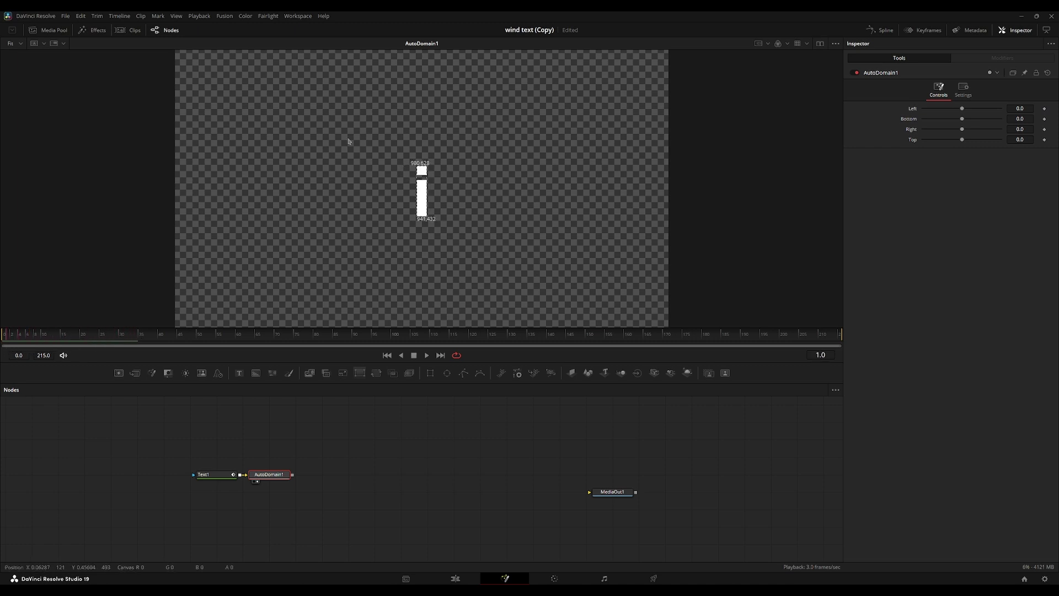
scroll(430, 191, "up", 2)
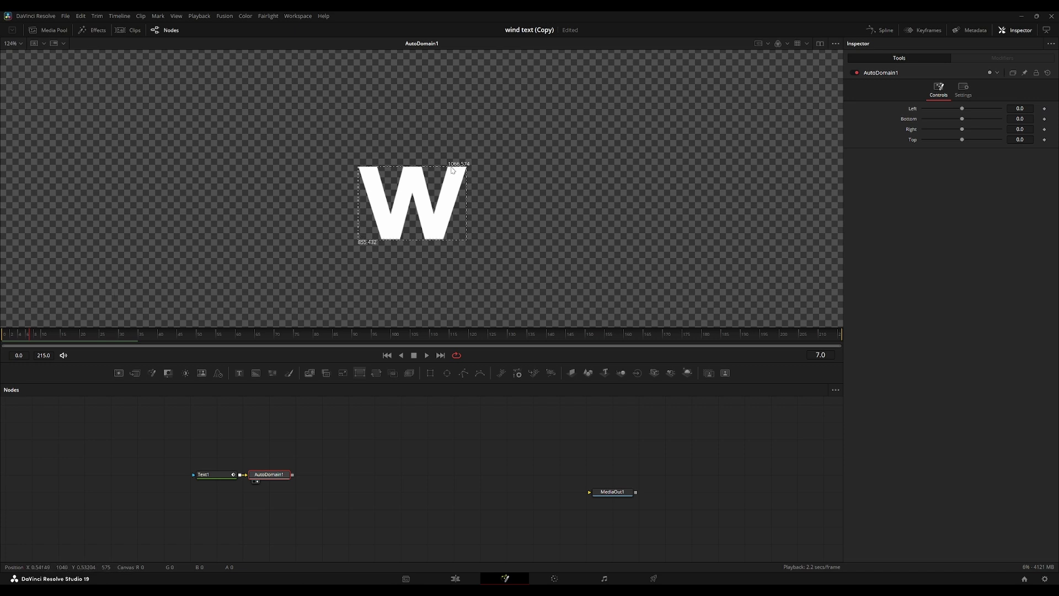
key("ctrl+f")
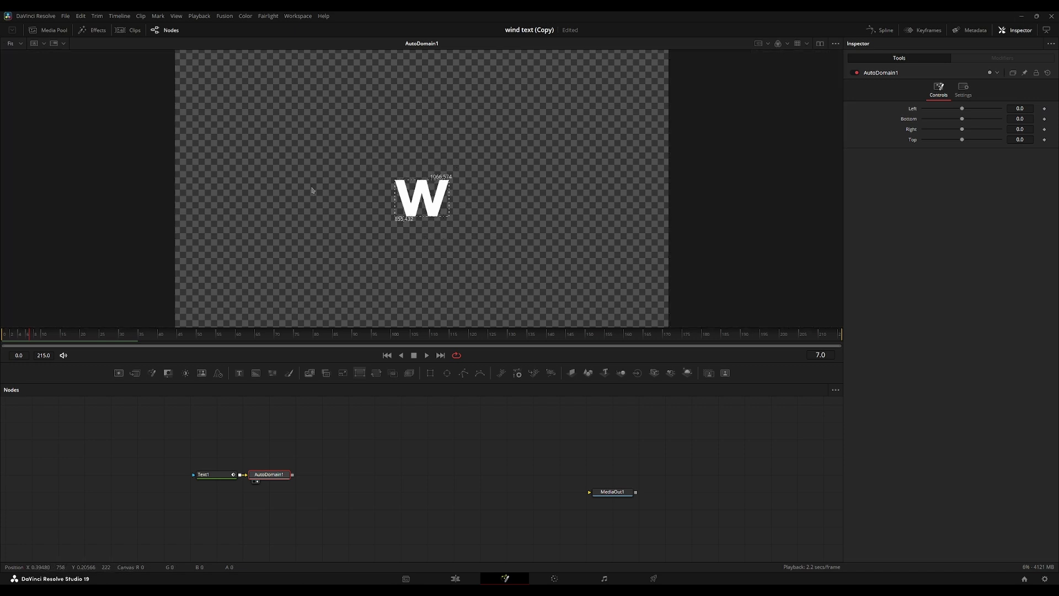
left_click_drag(103, 335, 89, 347)
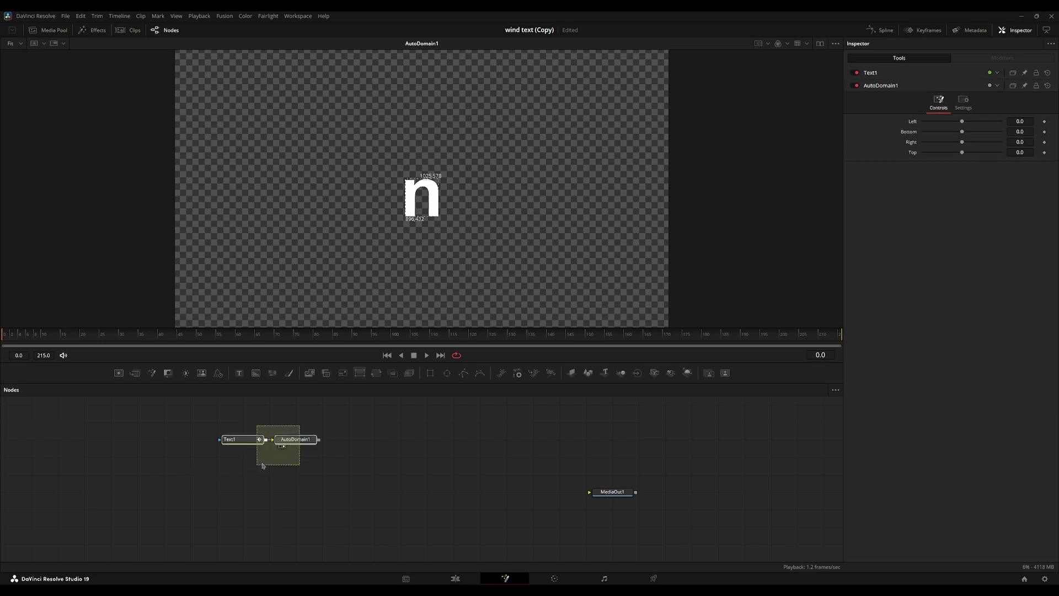
Add a separate pEmitter node and place it above the text and Auto Domain nodes.
key("ctrl+z")
key("shift+space")
type("autodpemitter")
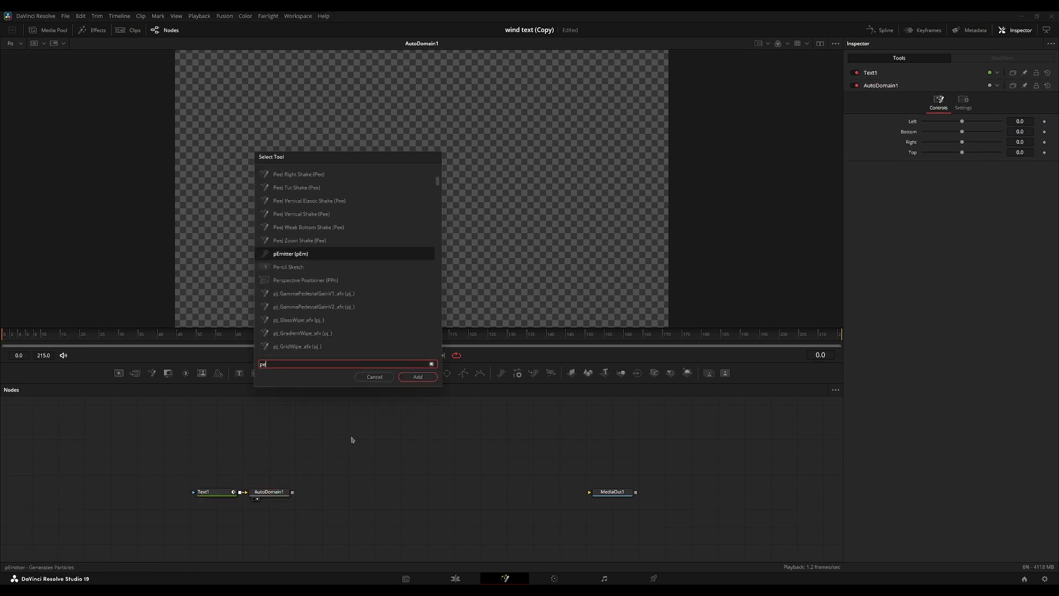
key("Return")
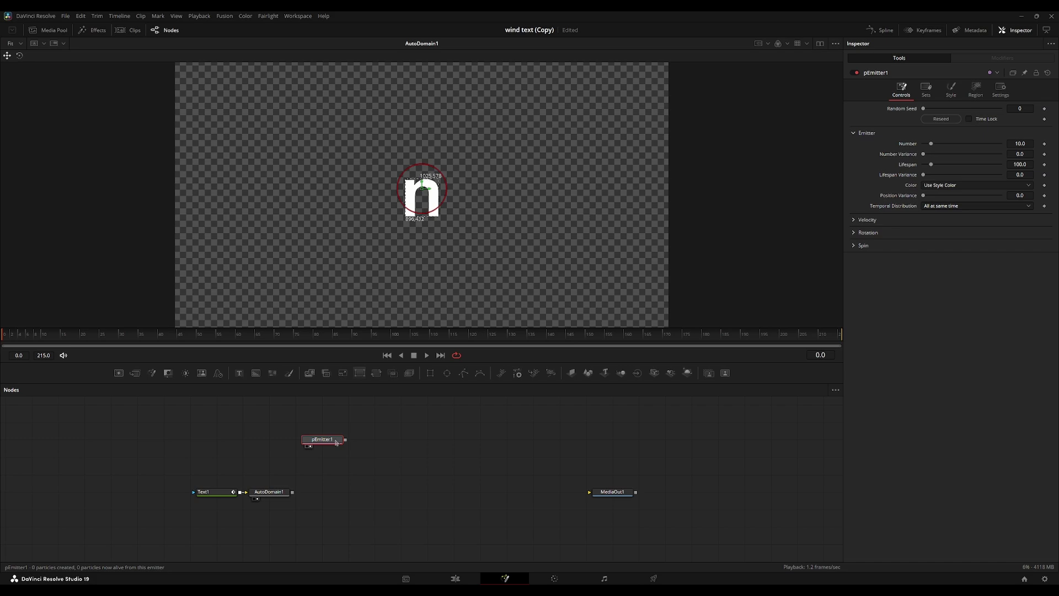
left_click_drag(331, 441, 294, 459)
left_click_drag(286, 458, 248, 452)
Add a pRender node after pEmitter1, space it out, and play its particles in the 3D viewer.
key("shift+space")
type("prn")
key("Return")
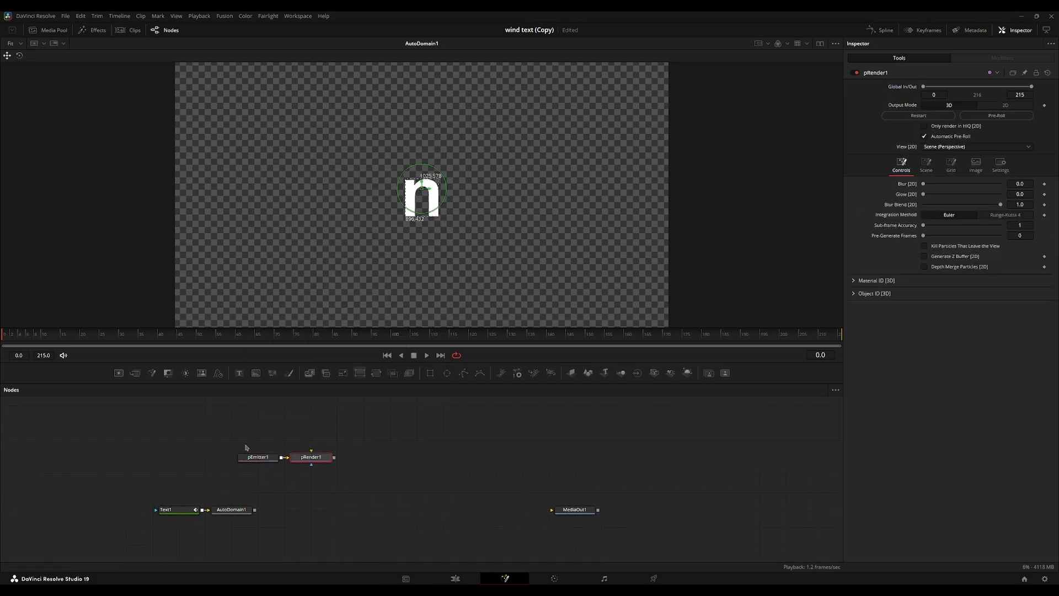
key("2")
left_click_drag(317, 459, 370, 462)
mouse_move(385, 239)
left_mouse_down()
mouse_move(458, 279)
mouse_move(375, 234)
left_mouse_up()
key("space")
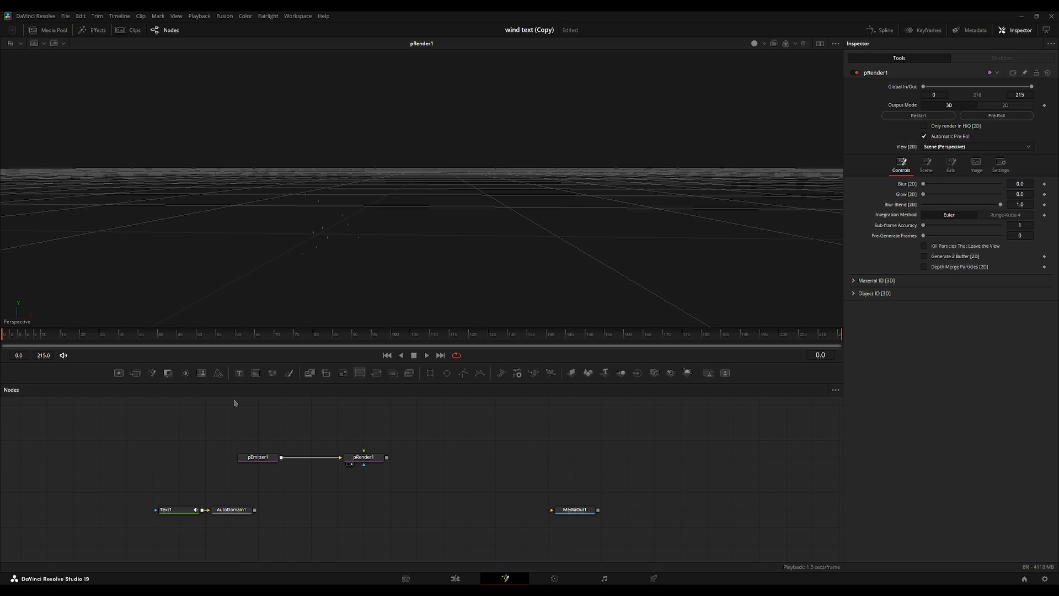
Change pEmitter1's region to a cube with width 0.075, height 0.23 and depth 0.134, and play it back.
left_click_drag(259, 459, 286, 459)
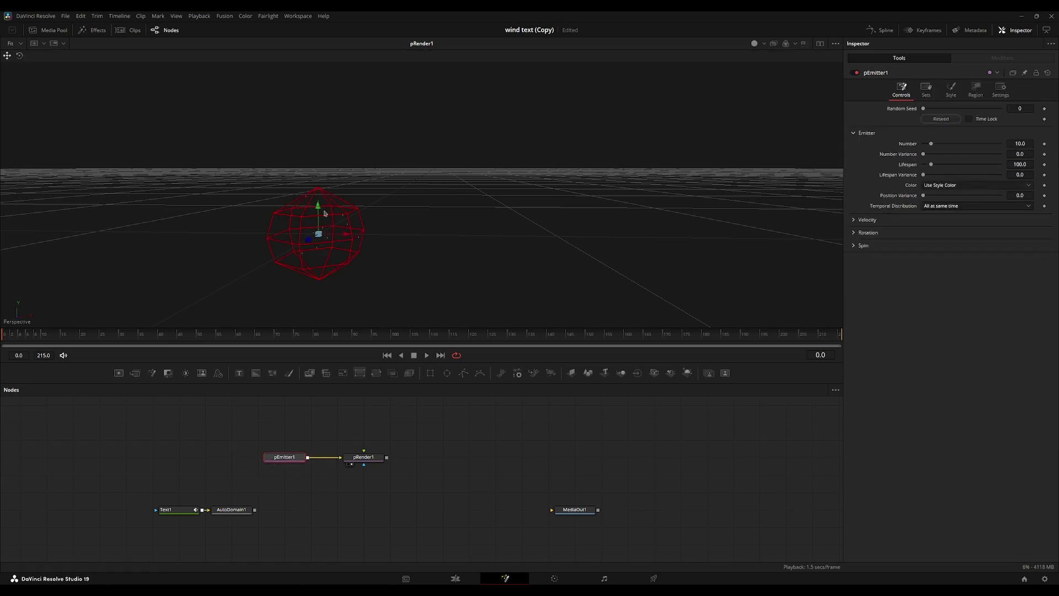
left_click(976, 89)
left_click(976, 118)
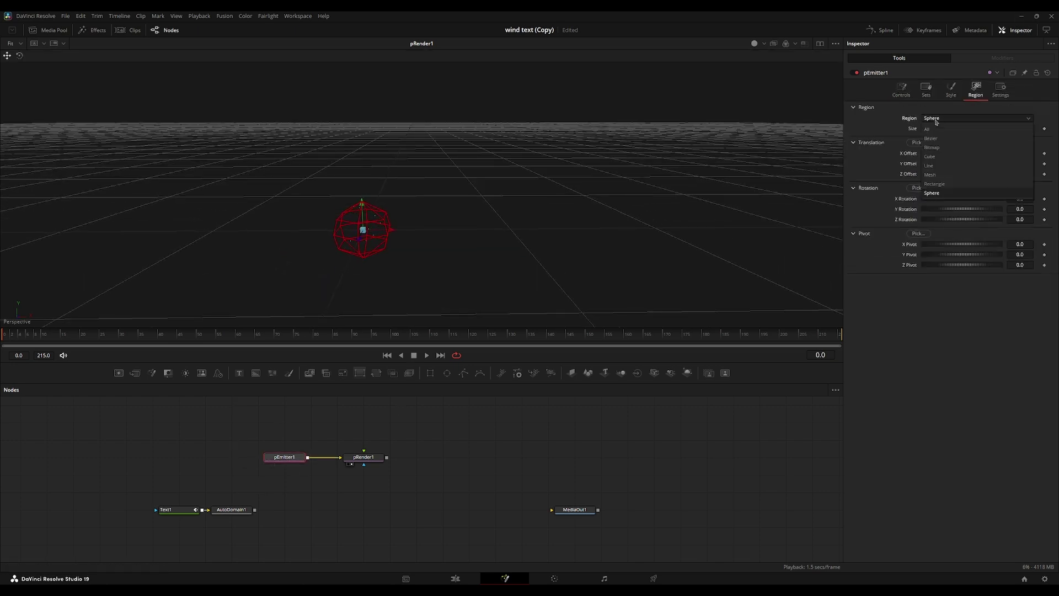
left_click(929, 156)
mouse_move(932, 153)
left_mouse_down()
mouse_move(941, 153)
mouse_move(936, 164)
mouse_move(929, 144)
left_mouse_up()
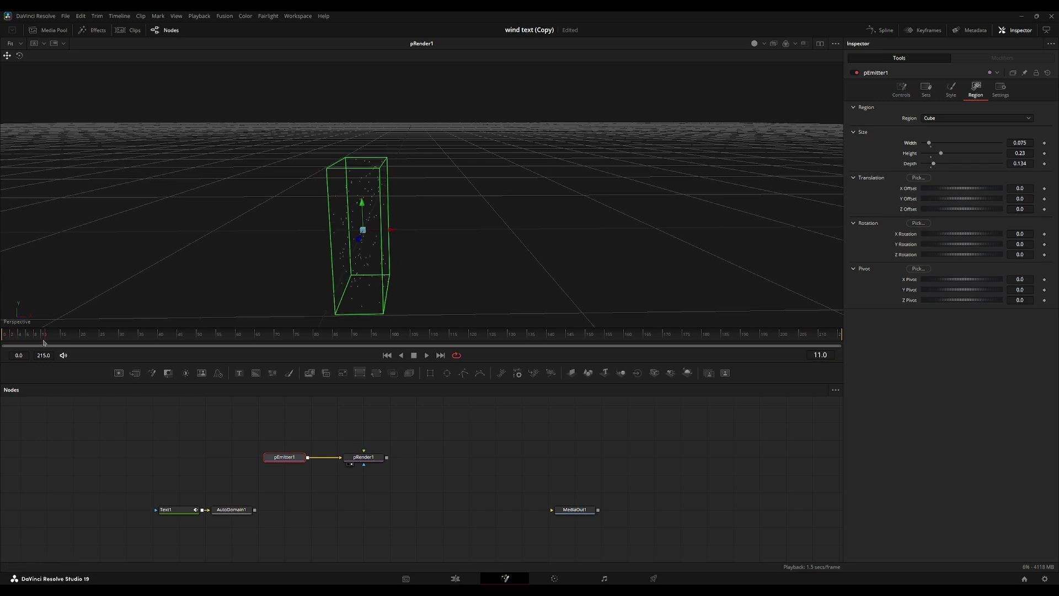
key("space")
Set pEmitter1's particle number to 1.0 and number variance to 10.7, and preview the emission.
left_click(900, 91)
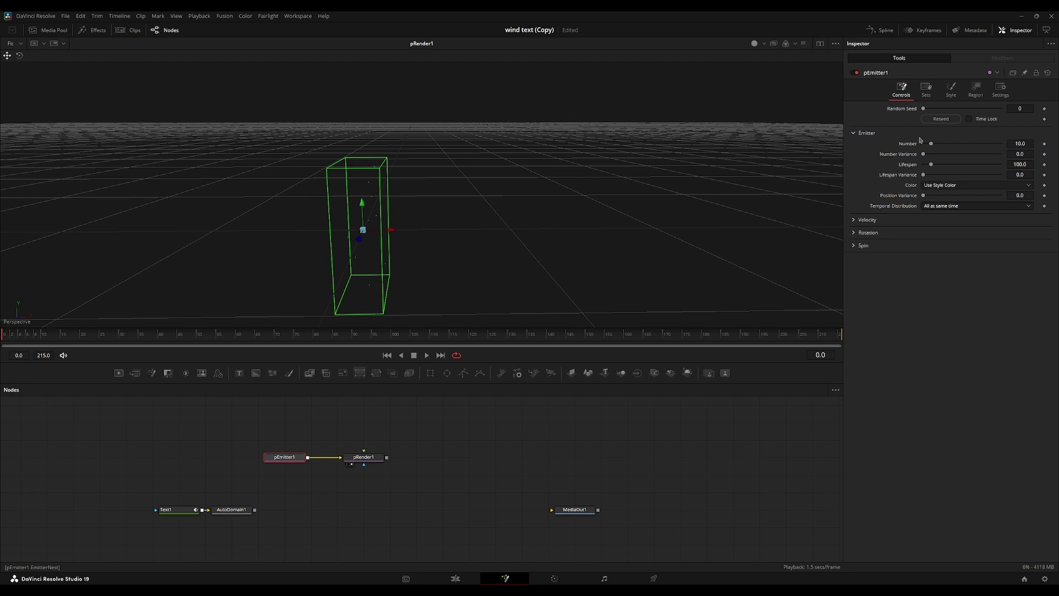
left_click(1020, 143)
key("Return")
left_click_drag(924, 156, 932, 155)
key("space")
key("Home")
Expand pEmitter1's Velocity, Rotation and Spin settings.
left_click(854, 221)
left_click(854, 316)
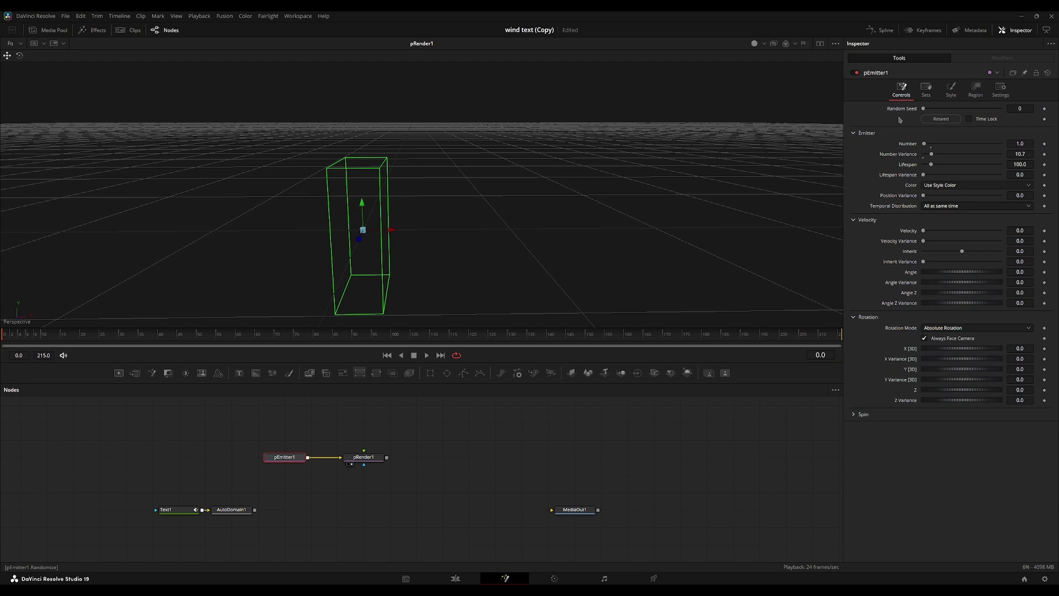
left_click(855, 414)
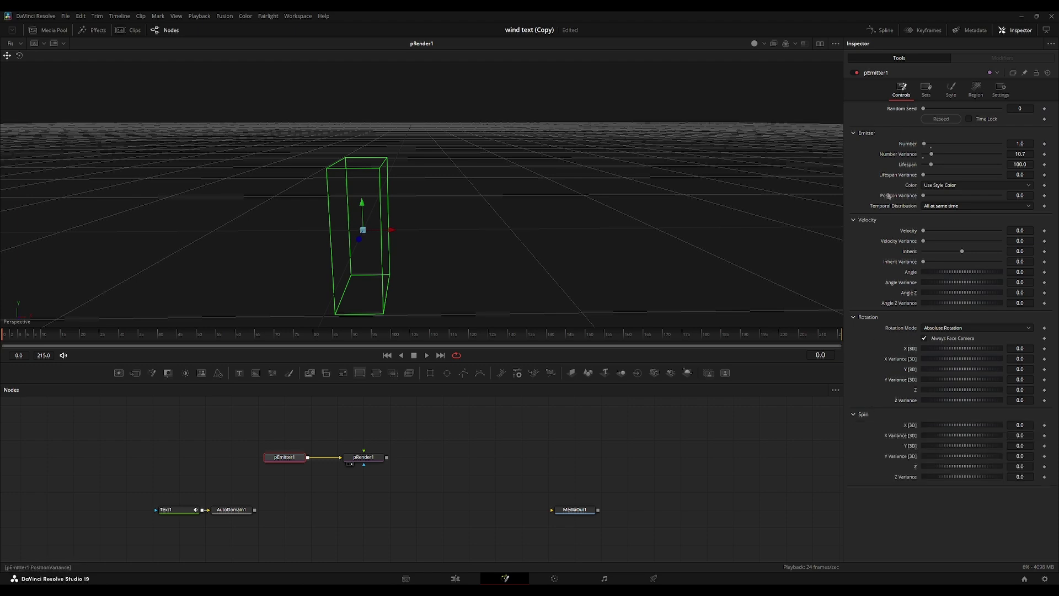
Set pEmitter1's lifespan to 139 and lifespan variance to 43.9, checking the particles across the timeline.
left_click(805, 337)
left_click_drag(835, 340, 2, 319)
left_click_drag(926, 177, 959, 176)
left_click_drag(382, 334, 308, 333)
left_click_drag(394, 347, 166, 334)
Set pEmitter1's position variance to 0.0316 and temporal distribution to Randomly distributed, and preview the particles.
left_click_drag(923, 197, 949, 197)
left_click(947, 208)
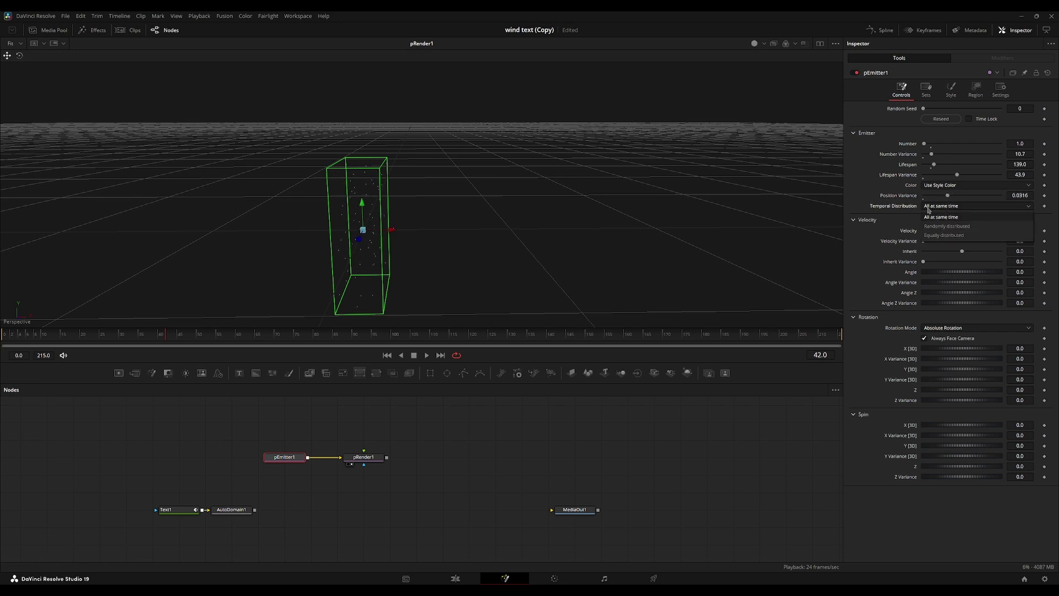
left_click(947, 226)
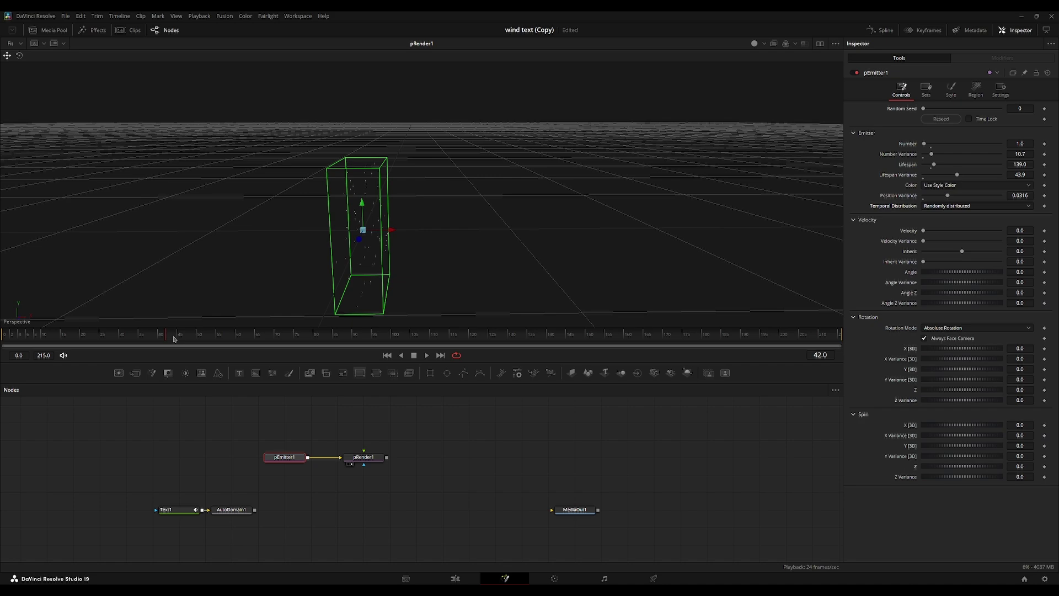
left_click(38, 332)
key("space")
left_click_drag(433, 234, 398, 216)
left_click_drag(120, 335, 105, 344)
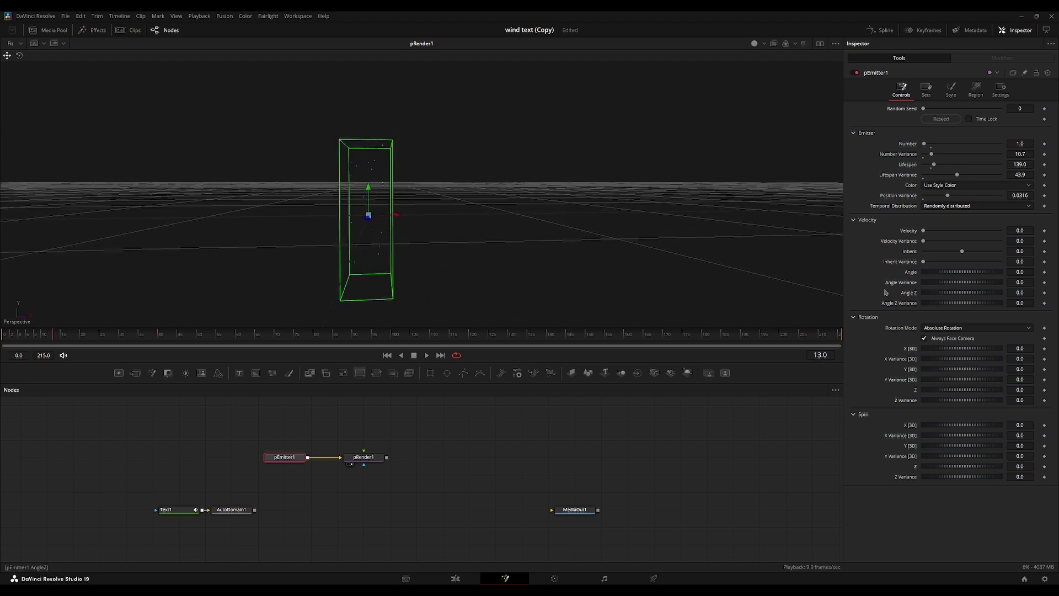
Set pEmitter1's velocity to 0.0675 and velocity variance to 0.059, and play back the particle motion.
key("space")
key("space")
left_click_drag(572, 232, 333, 166)
key("space")
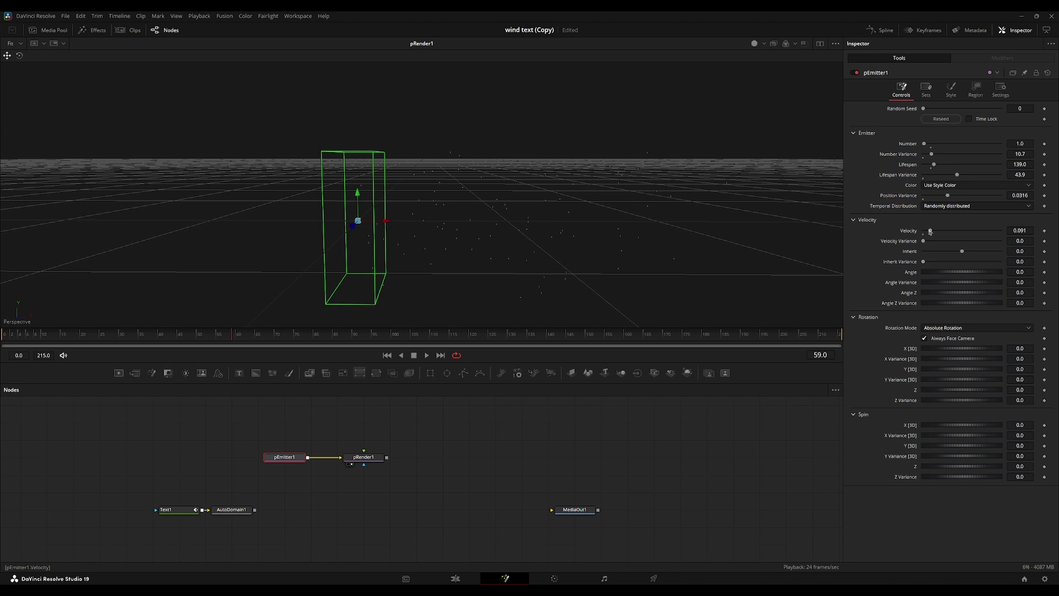
mouse_move(930, 230)
left_mouse_down()
mouse_move(909, 239)
mouse_move(924, 244)
left_mouse_up()
key("space")
left_click(46, 334)
key("space")
key("space")
Set pEmitter1's Angle Z Variance to 11.64, keep Angle Z at 0.0, and inspect the particle spread from several angles.
left_click_drag(930, 295, 967, 304)
double_click(910, 293)
left_click_drag(585, 222, 421, 200)
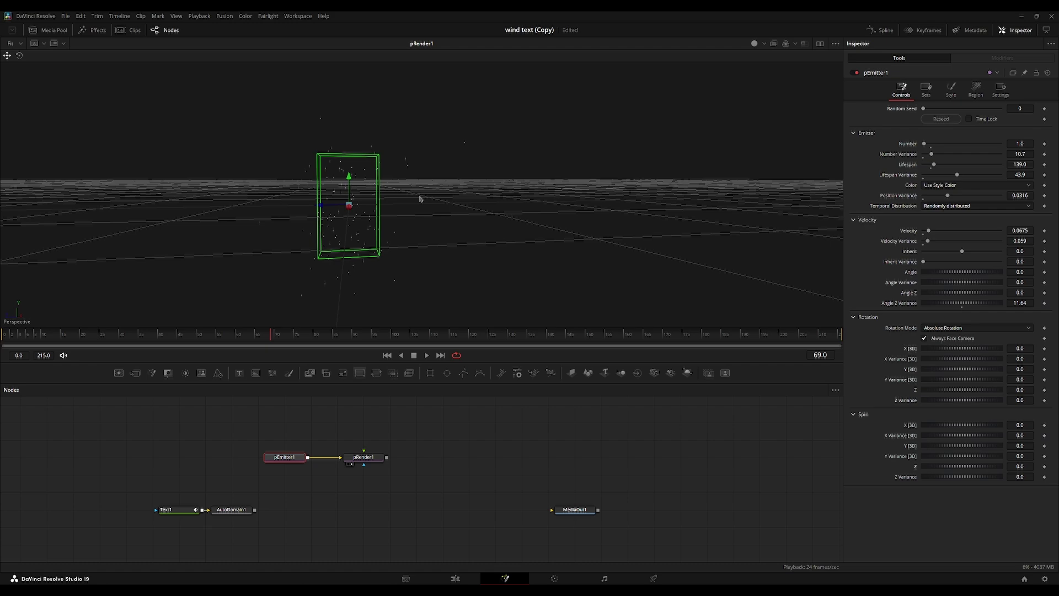
left_click_drag(313, 166, 407, 132)
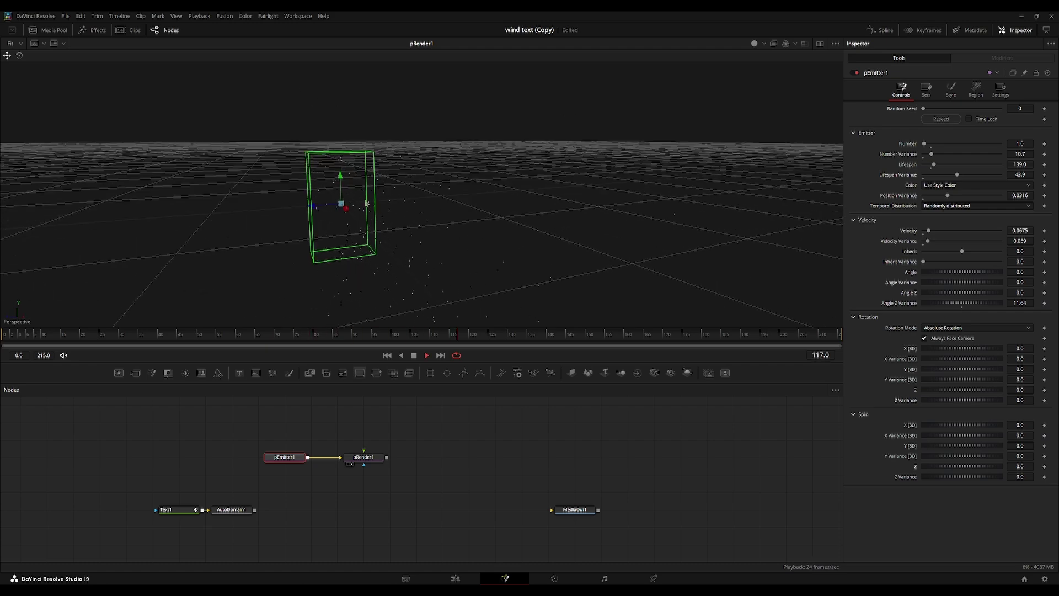
left_click_drag(414, 176, 598, 222)
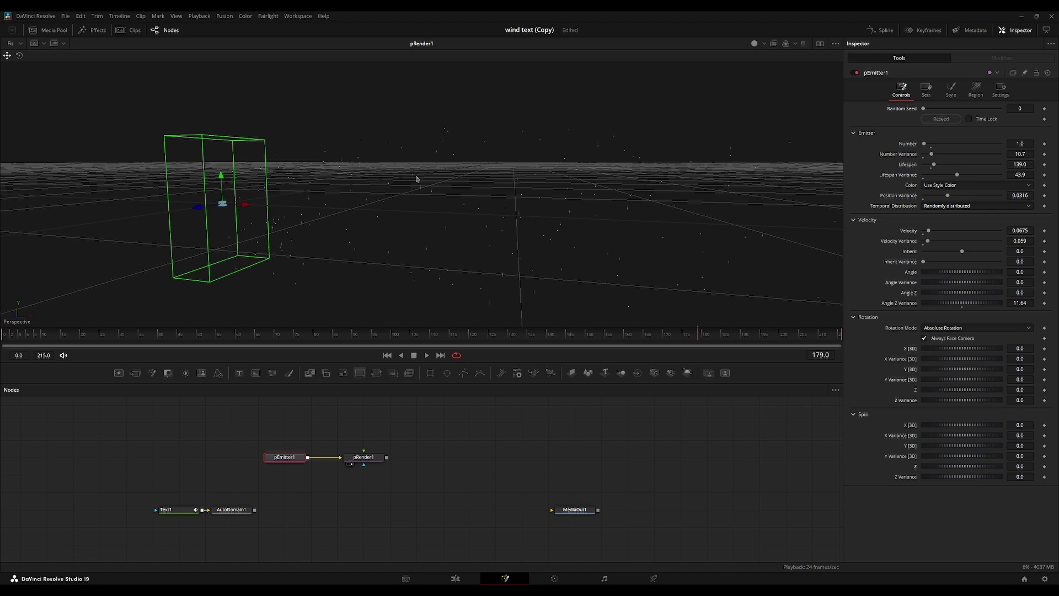
left_click_drag(379, 216, 407, 229)
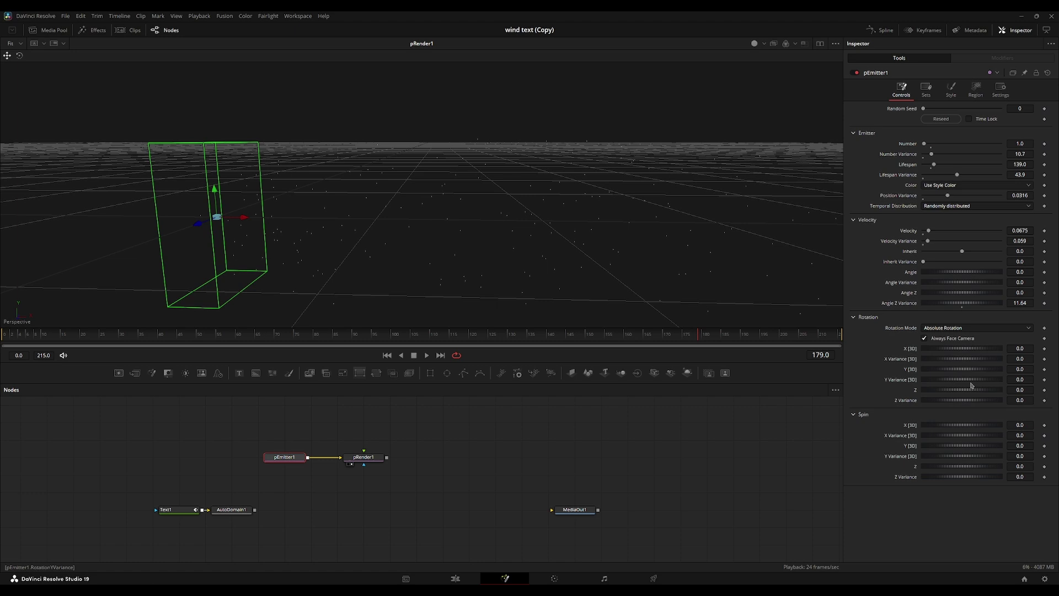
Collapse pEmitter1's Rotation and Spin groups and preview the emission from the first frame at a new viewing angle.
left_click(856, 319)
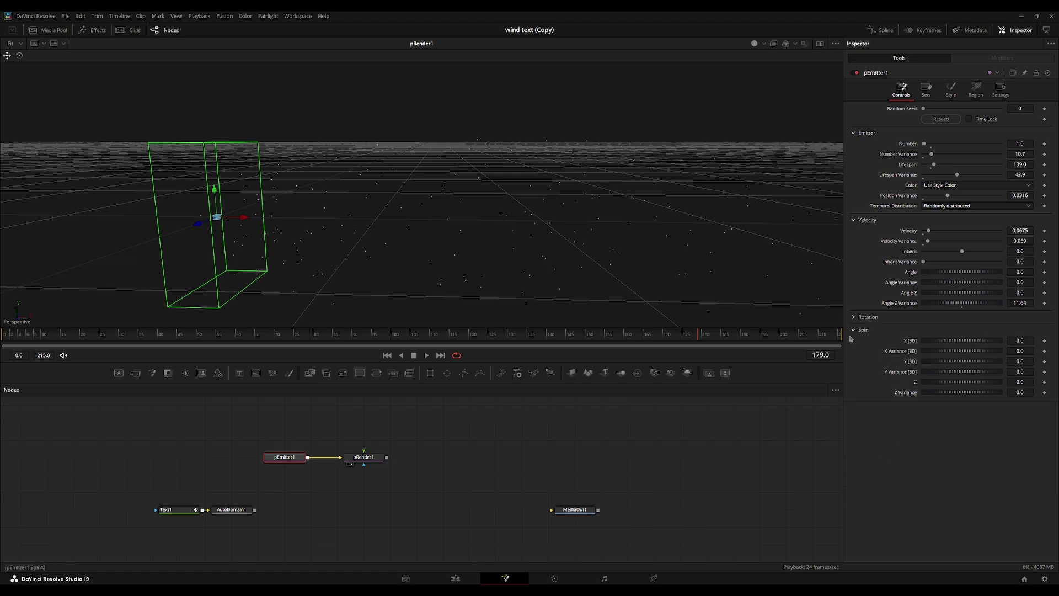
left_click(854, 329)
left_click_drag(152, 313, 4, 314)
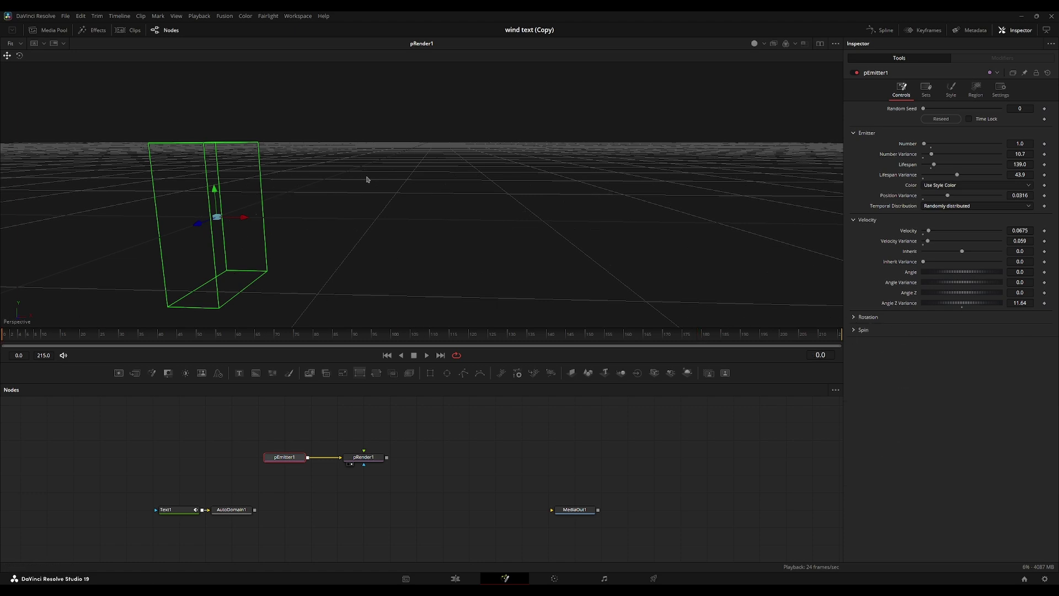
left_click_drag(193, 232, 557, 232)
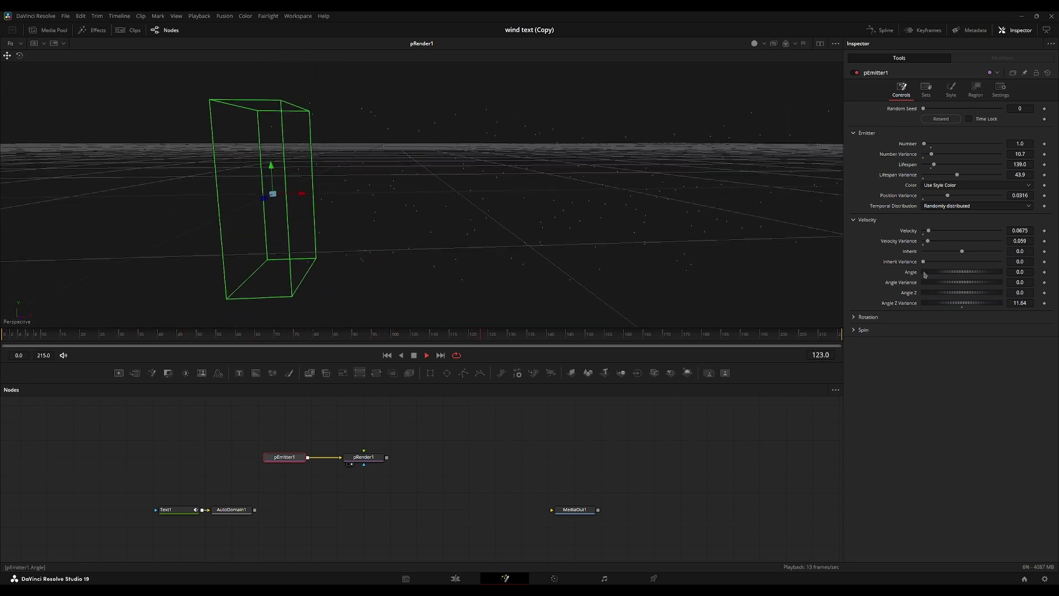
Set pEmitter1's Angle Variance to 4.73, keep Angle and Angle Z at 0.0, and preview the particle spread.
mouse_move(940, 294)
left_mouse_down()
mouse_move(944, 275)
mouse_move(945, 286)
left_mouse_up()
key("ctrl+z")
left_click_drag(598, 220, 558, 230)
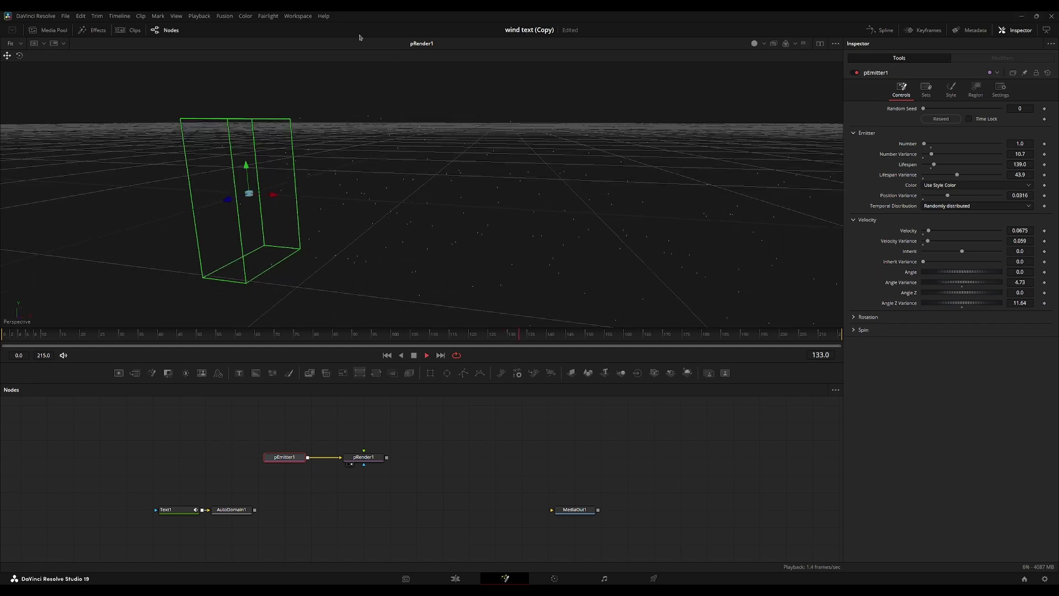
scroll(407, 186, "down", 5)
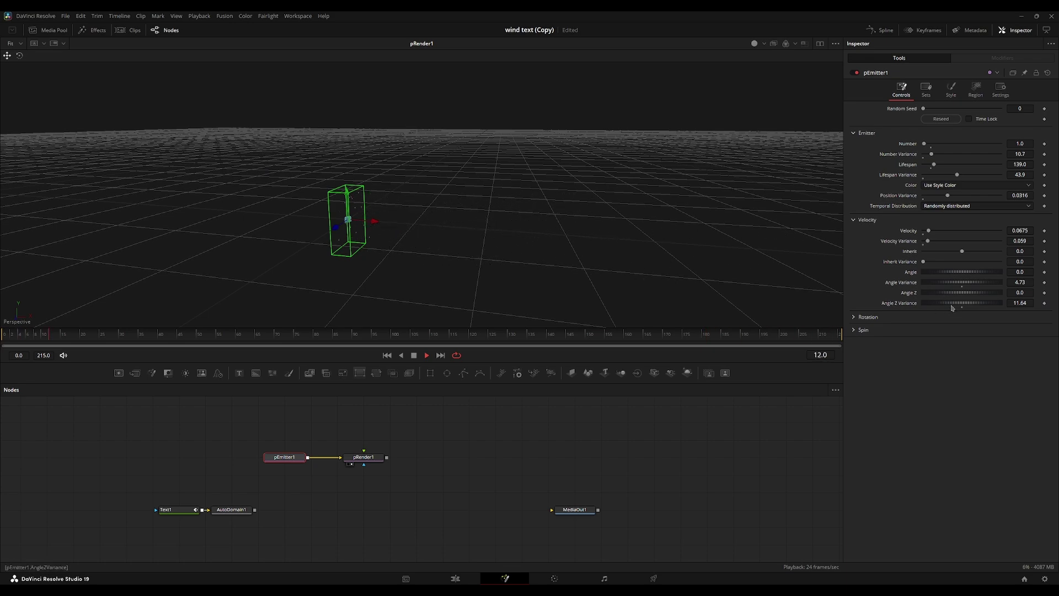
scroll(480, 240, "up", 3)
left_click_drag(468, 250, 485, 236)
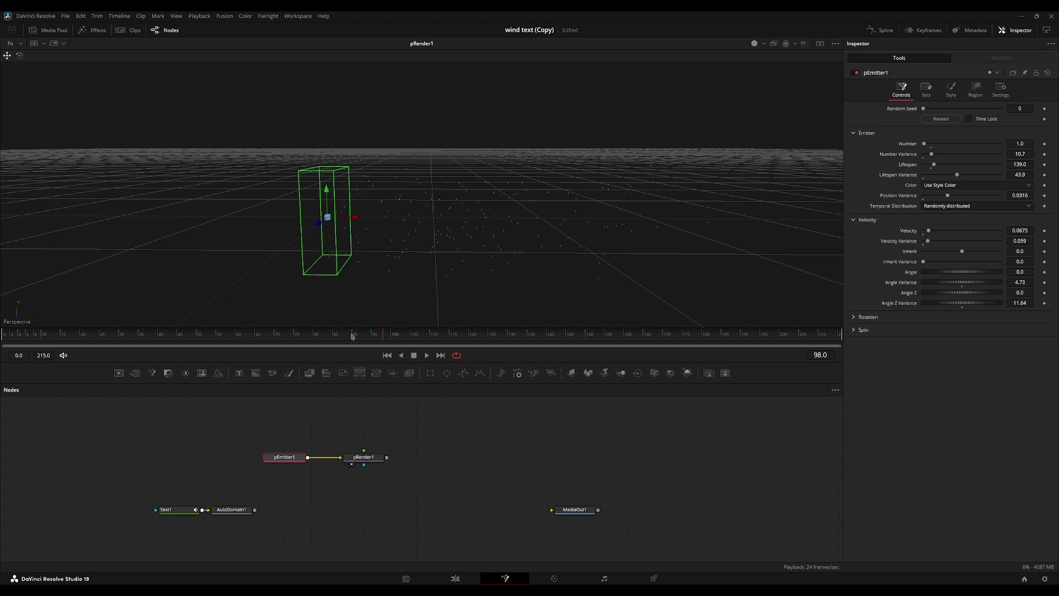
Return the playhead near the start and insert a pTurbulence node between pEmitter1 and pRender1.
left_click_drag(352, 336, 27, 335)
key("shift+space")
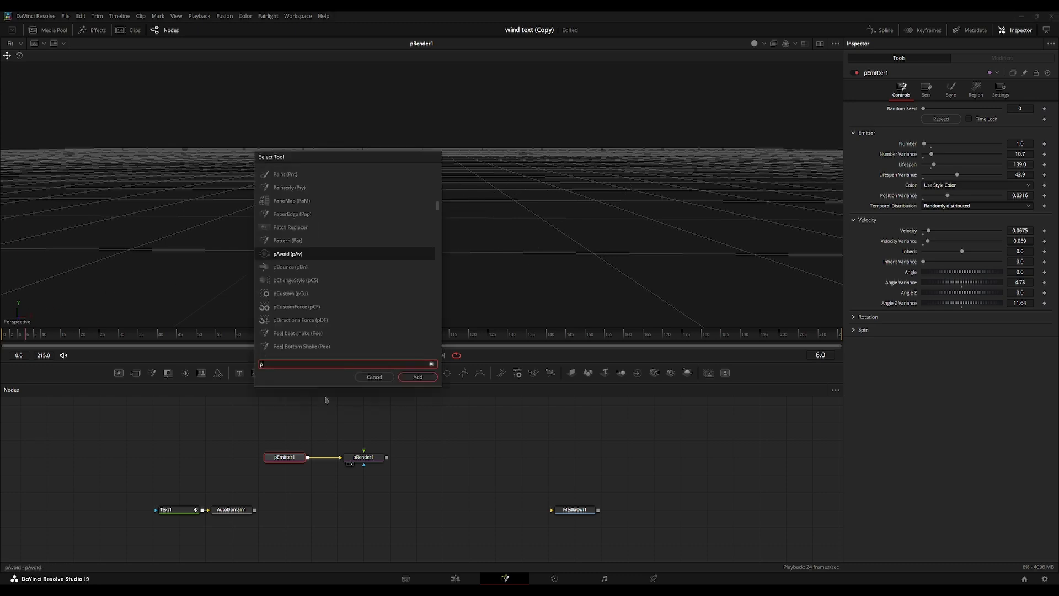
type("turb")
key("Return")
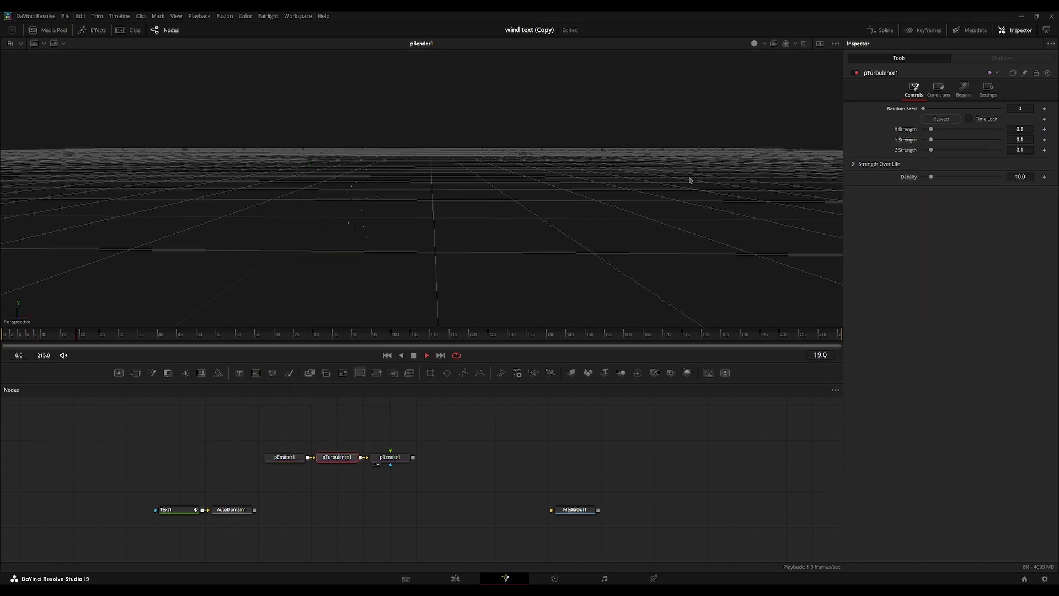
Set pTurbulence1's X Strength to 0.0, Y Strength to 0.07 and Z Strength to 0.166, and inspect the particle motion.
left_click_drag(931, 140, 937, 151)
key("space")
left_click_drag(420, 267, 302, 244)
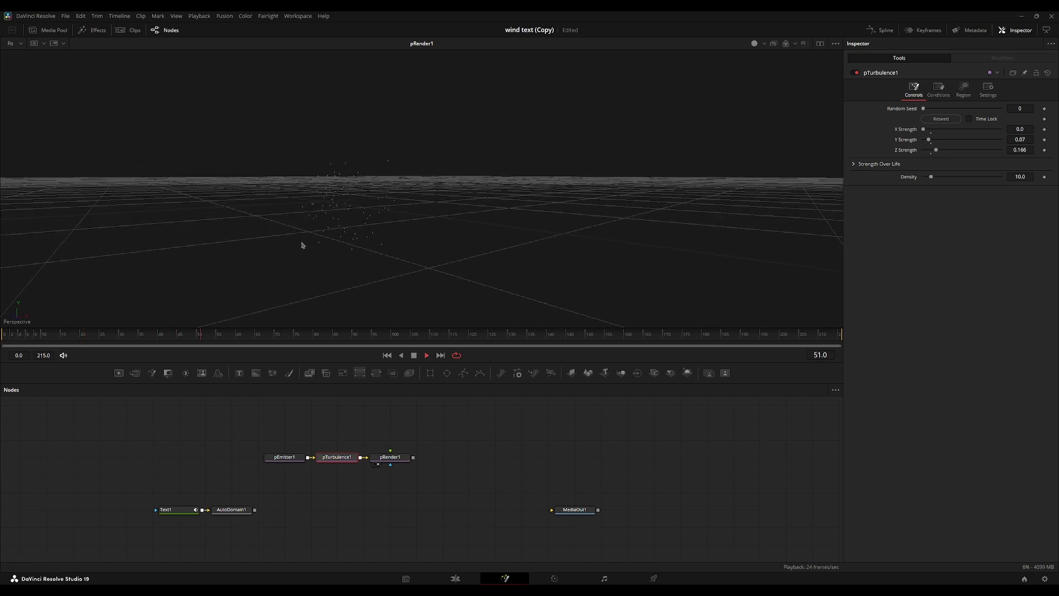
left_click_drag(371, 192, 499, 262)
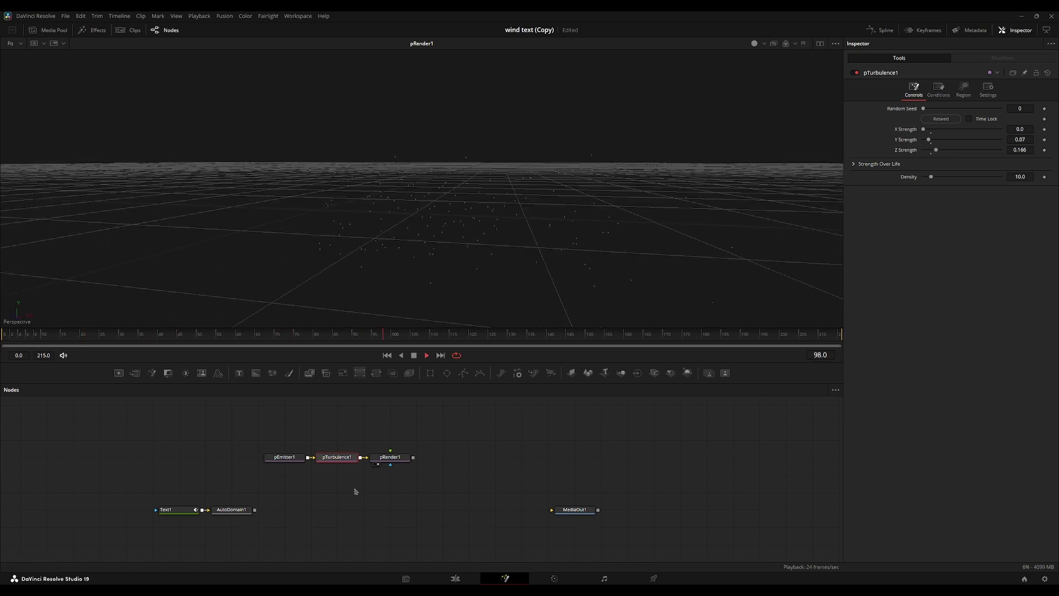
Make room before pRender1 and insert a pFriction node after pTurbulence1.
left_click_drag(388, 460, 493, 460)
left_click(350, 456)
key("shift+space")
type("fric")
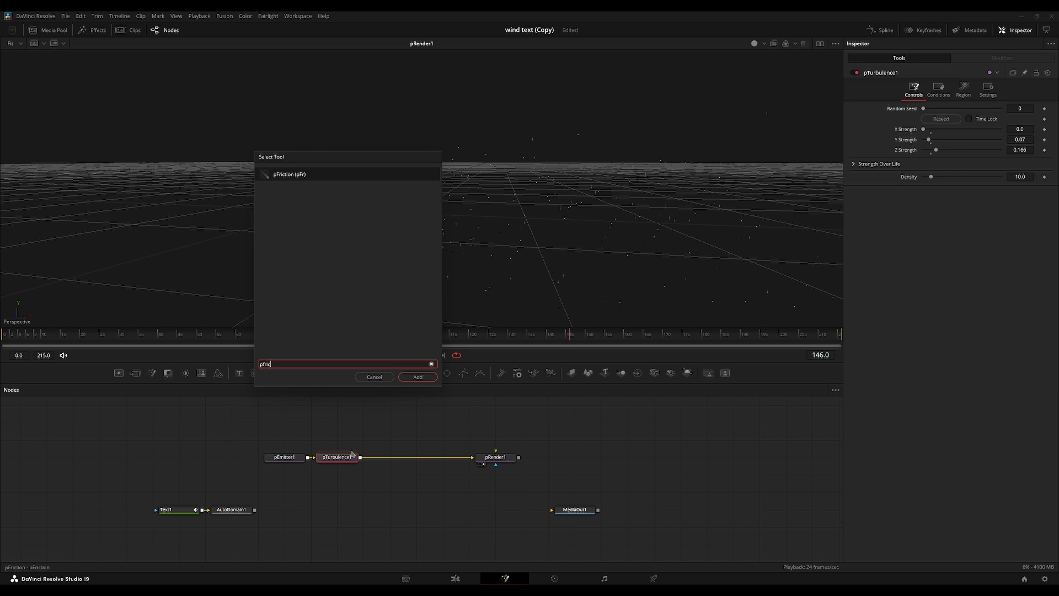
key("Return")
Link pFriction1's Spin Friction to its Velocity Friction with an expression and set Velocity Friction to 0.0386.
left_click(387, 355)
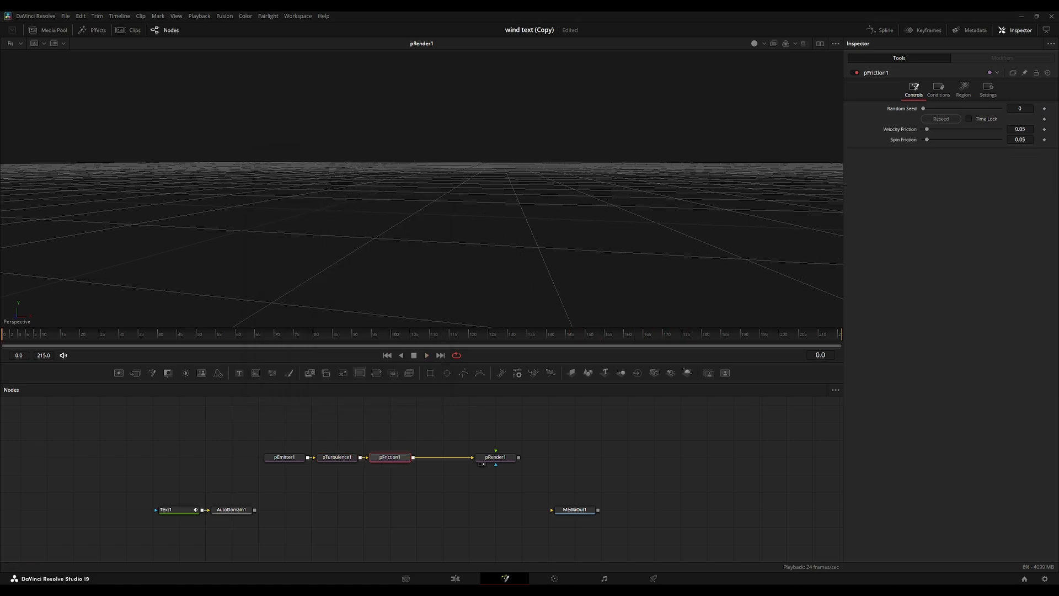
right_click(901, 141)
left_click(916, 239)
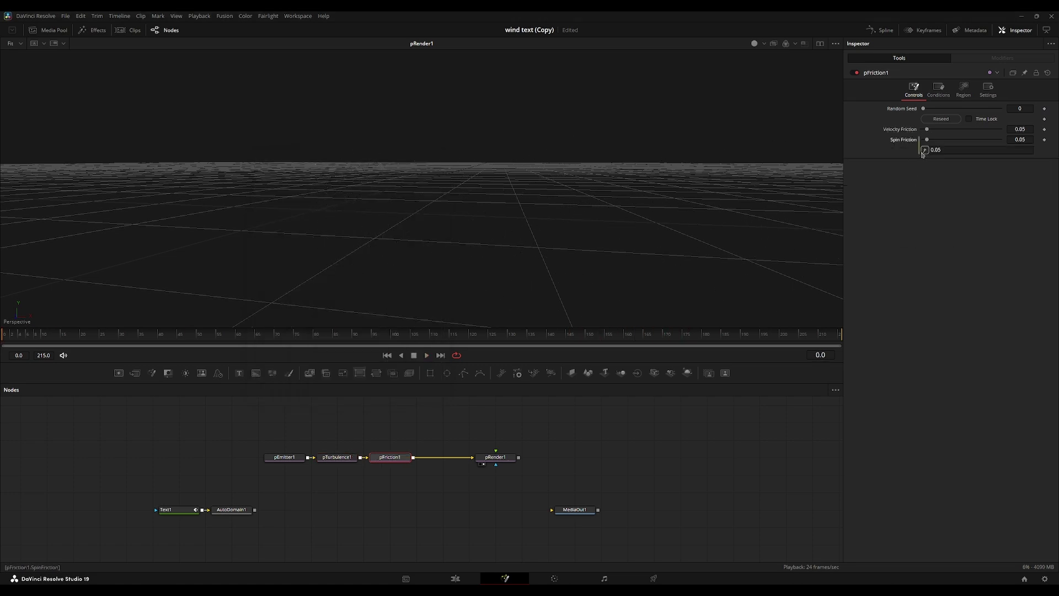
left_click_drag(925, 149, 925, 130)
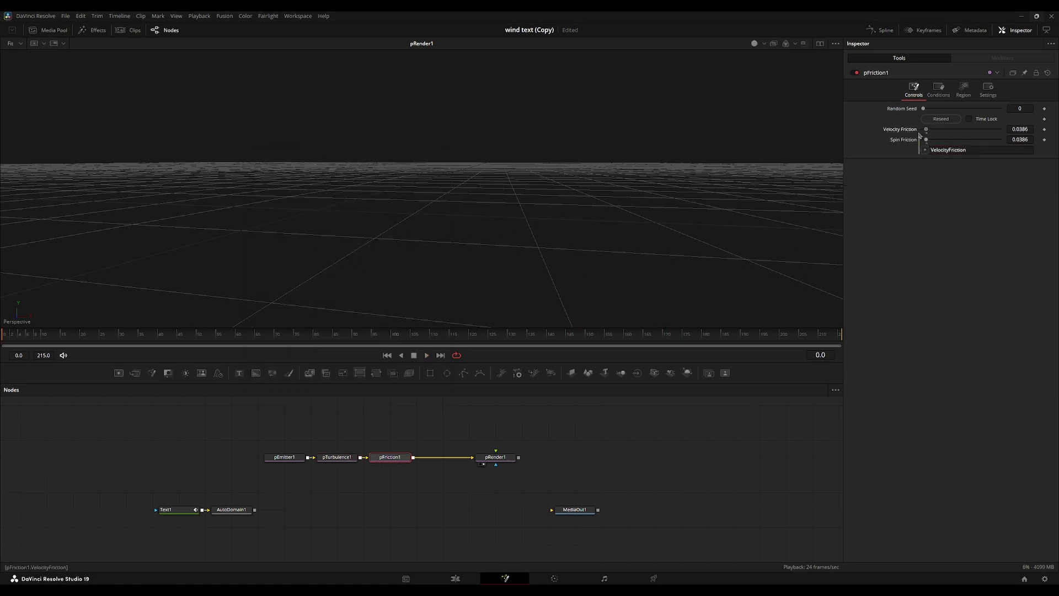
Try a probability of 0.5 and a start age of 0.3 in pFriction1's conditions, and preview the particles.
left_click(941, 98)
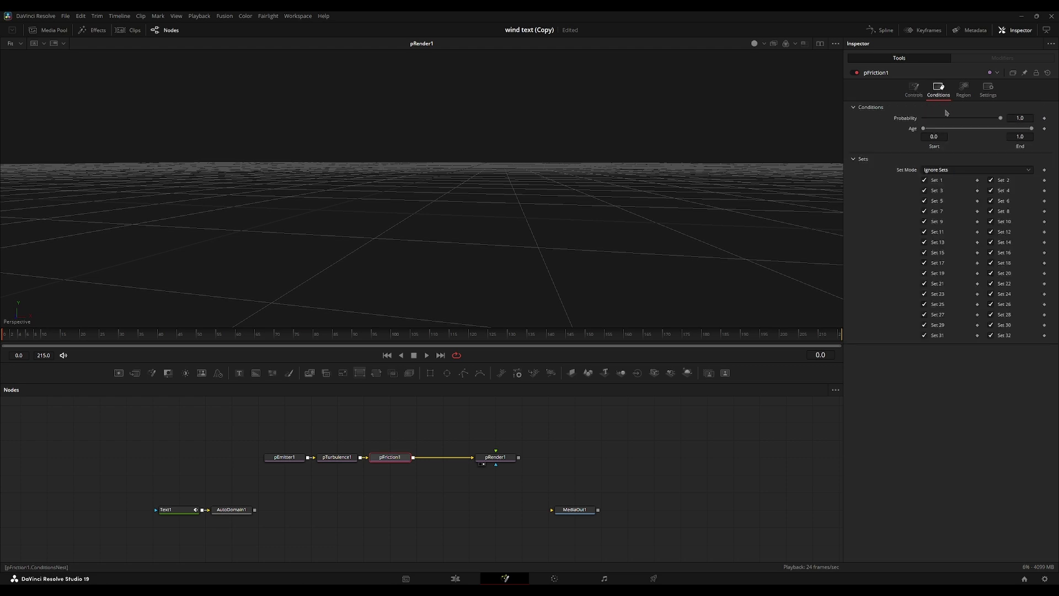
left_click(1019, 118)
type("0.5")
key("Tab")
left_click(883, 254)
key("space")
key("space")
left_click(259, 334)
left_click_drag(395, 187, 564, 163)
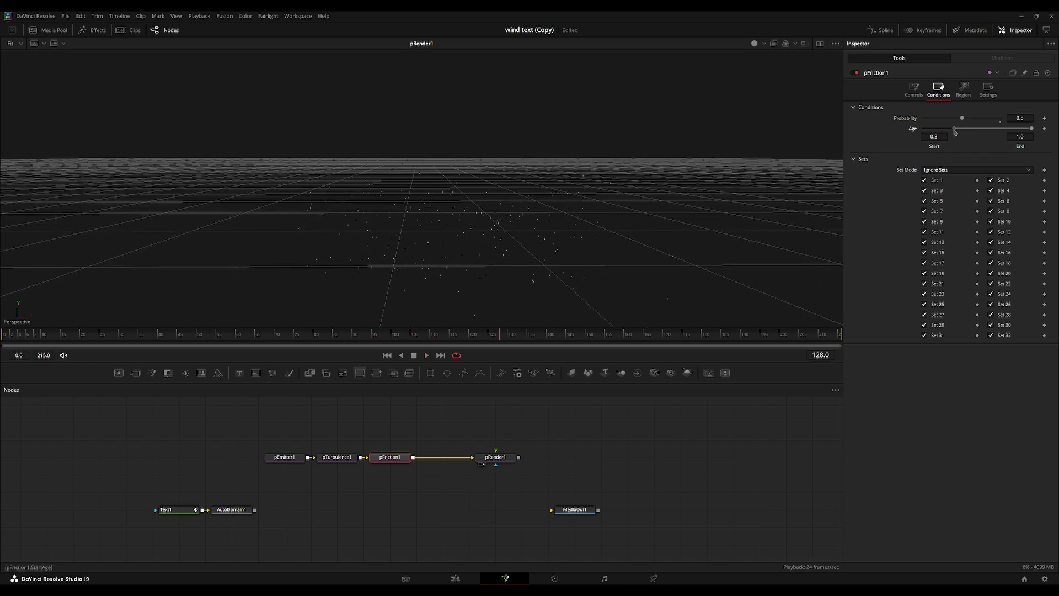
Set pFriction1's probability to 0.69 and start age to 0.284, and play back the particles.
left_click_drag(966, 118, 982, 119)
key("space")
mouse_move(485, 259)
left_mouse_down()
mouse_move(537, 248)
mouse_move(471, 244)
mouse_move(488, 262)
left_mouse_up()
left_click_drag(463, 336, 2, 335)
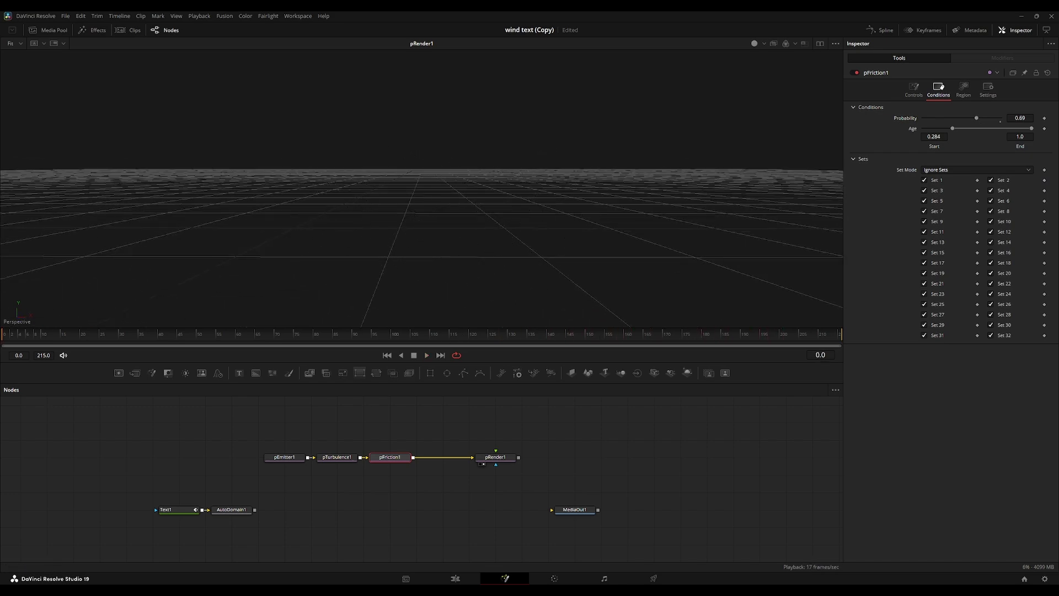
Move pRender1 beside pFriction1, and set pEmitter1's particle style to Bitmap animated by Particle Birth Time.
left_click_drag(495, 457, 443, 456)
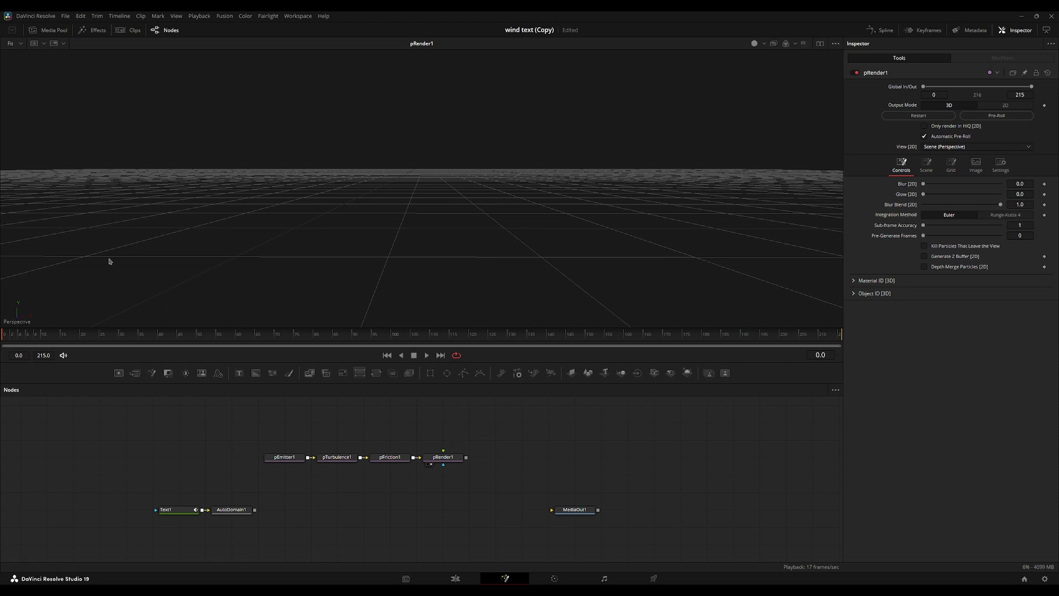
left_click(232, 510)
left_click(283, 459)
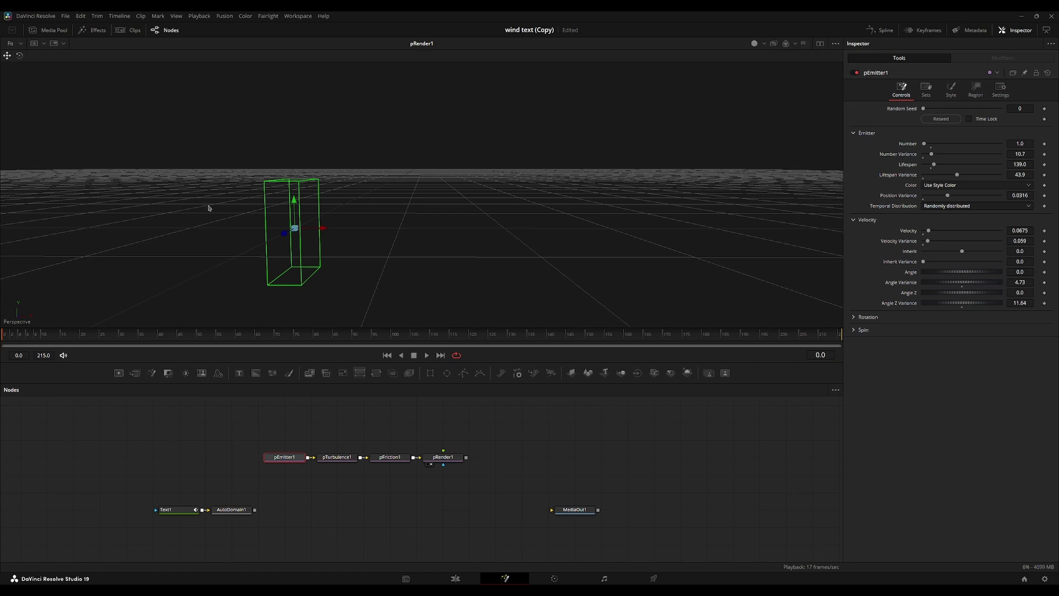
left_click(951, 88)
left_click(939, 118)
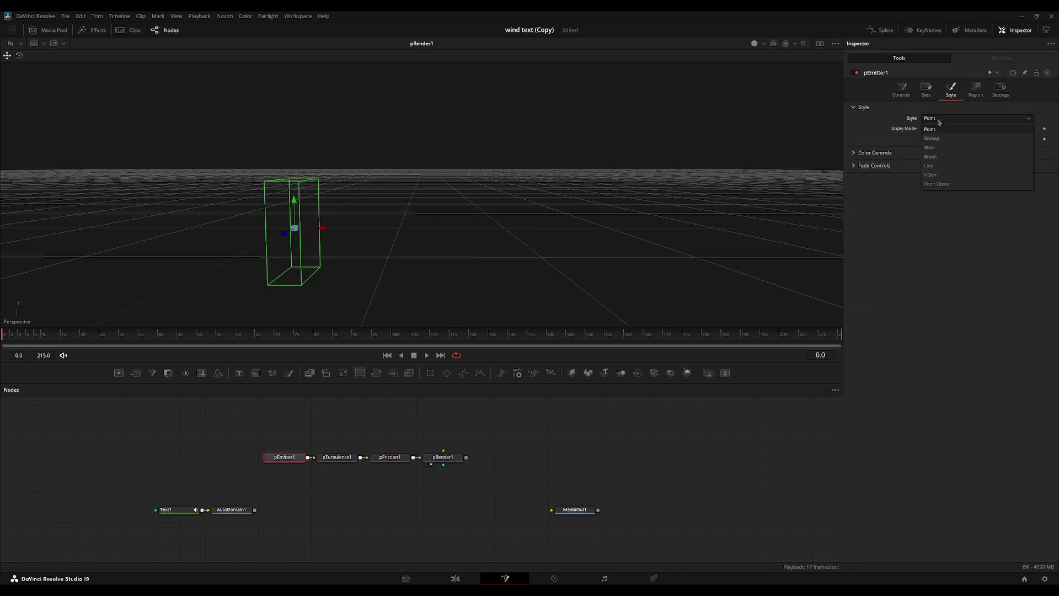
left_click(932, 137)
left_click(925, 131)
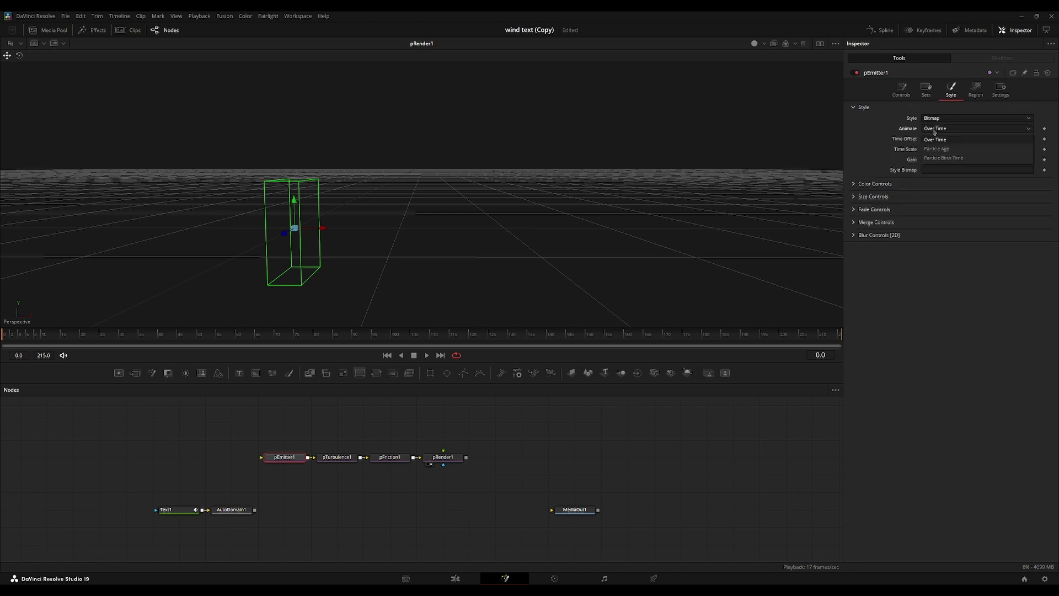
left_click(934, 158)
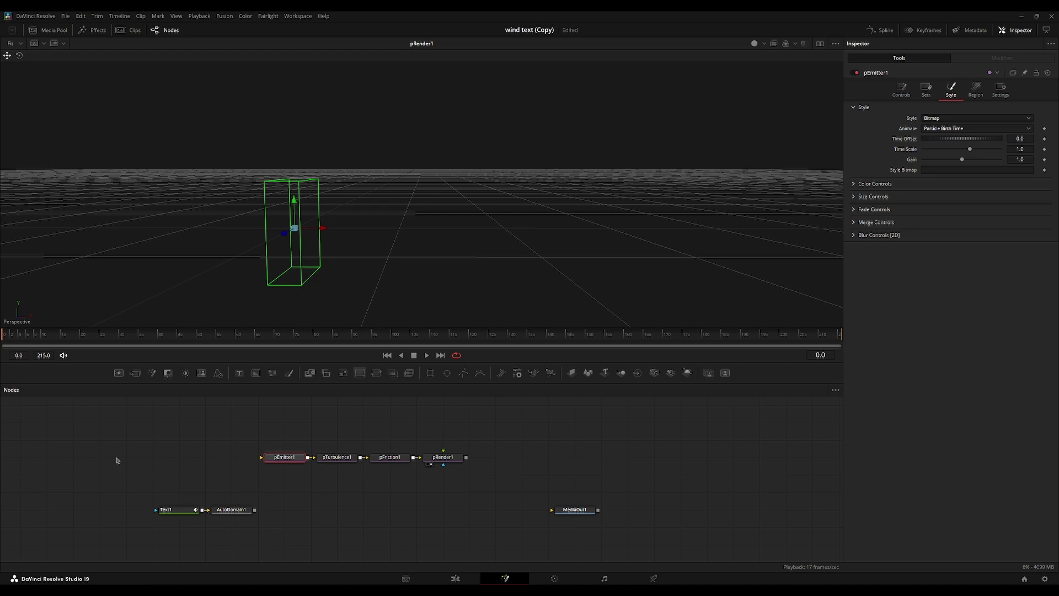
Connect AutoDomain1 to pEmitter1's bitmap input, align the text nodes with the particle chain, and preview the letter particles.
left_click_drag(117, 460, 267, 458)
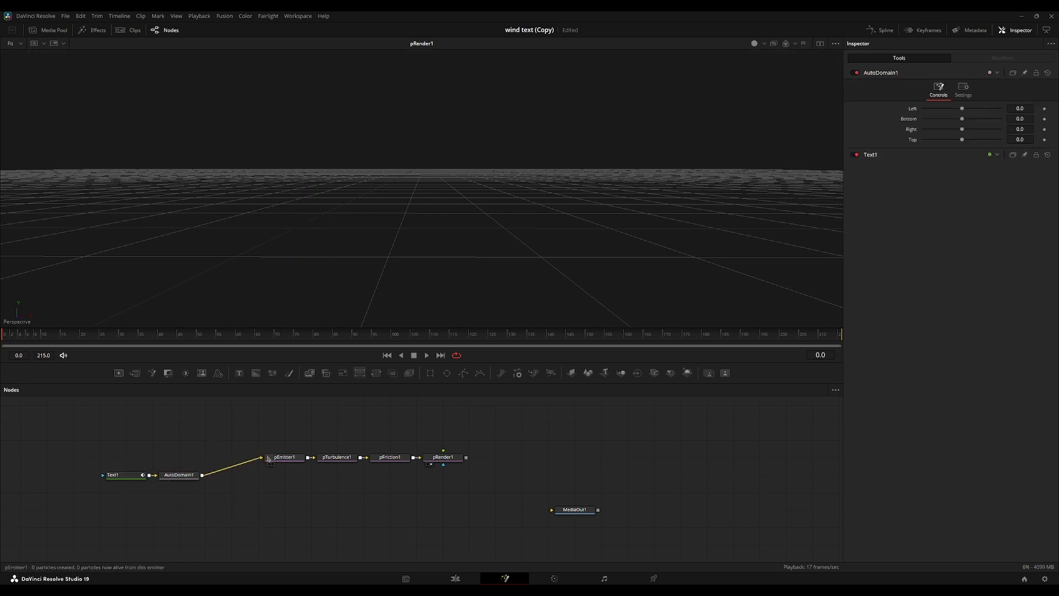
mouse_move(182, 458)
left_mouse_down()
mouse_move(125, 483)
mouse_move(179, 458)
left_mouse_up()
left_click(287, 457)
key("space")
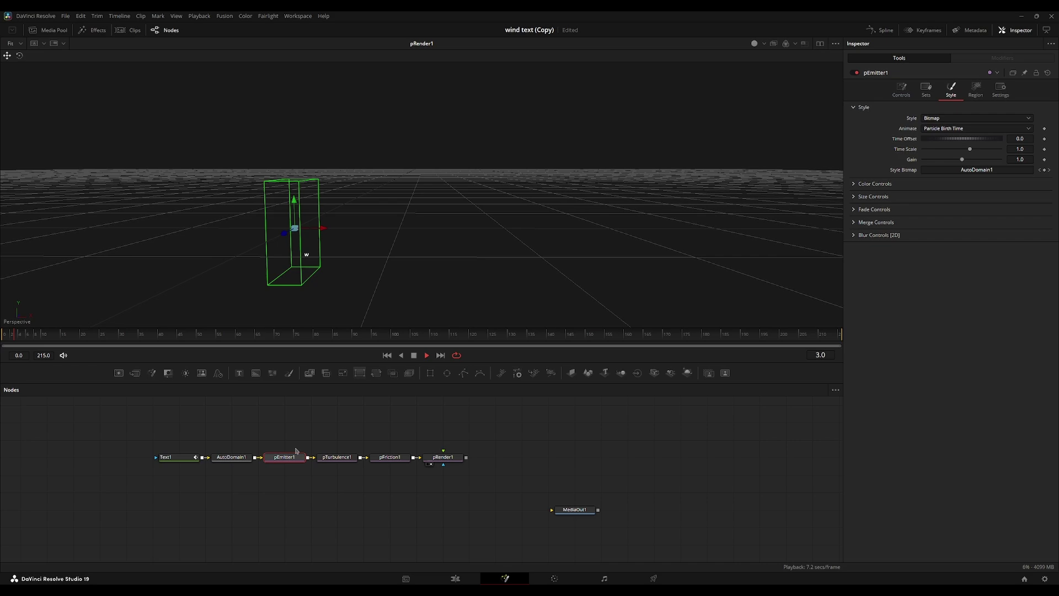
scroll(365, 255, "up", 3)
key("space")
left_click_drag(358, 259, 422, 236)
left_click_drag(191, 336, 138, 332)
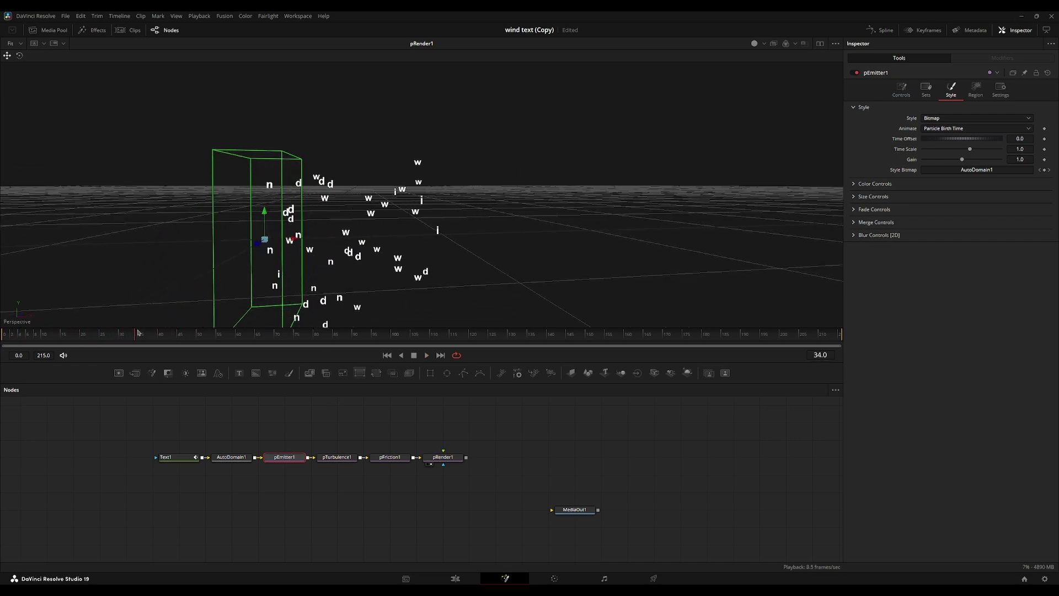
View Text1's output to check its letter at the current frame, and return the viewer to pRender1.
left_click_drag(181, 458, 211, 212)
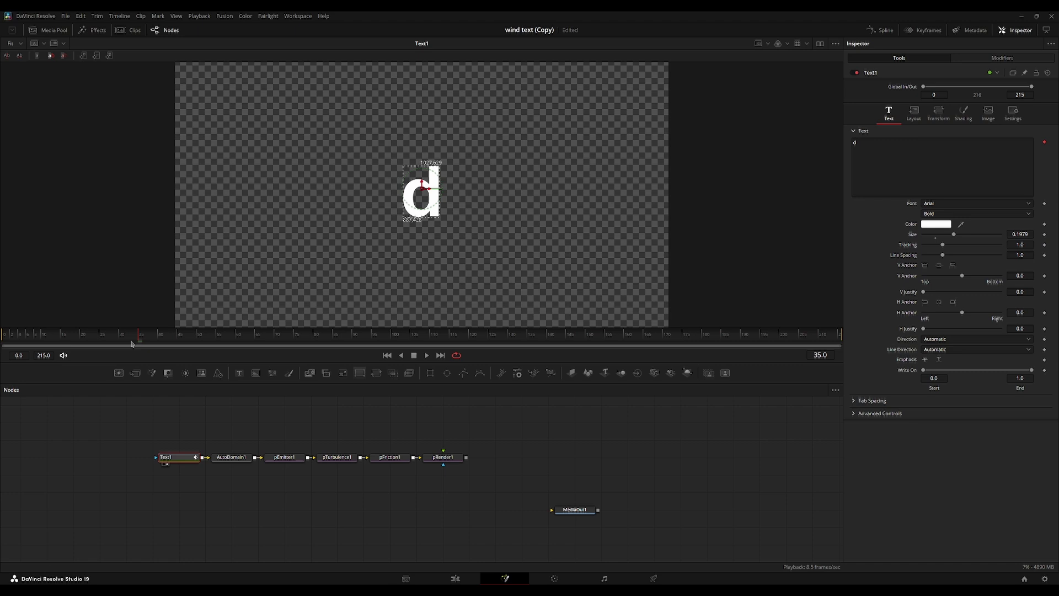
left_click(258, 437)
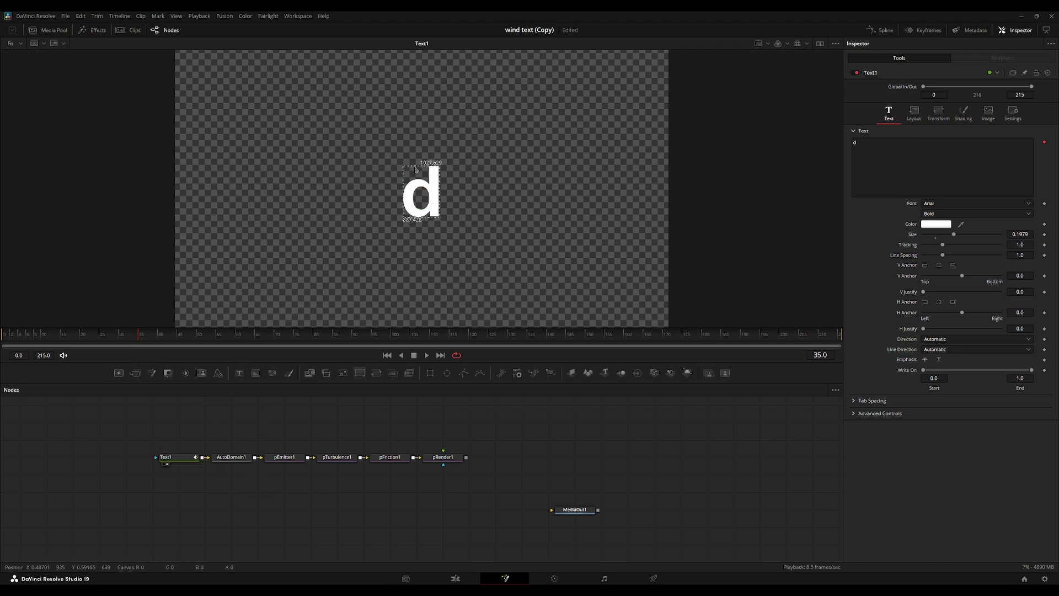
left_click(443, 457)
key("1")
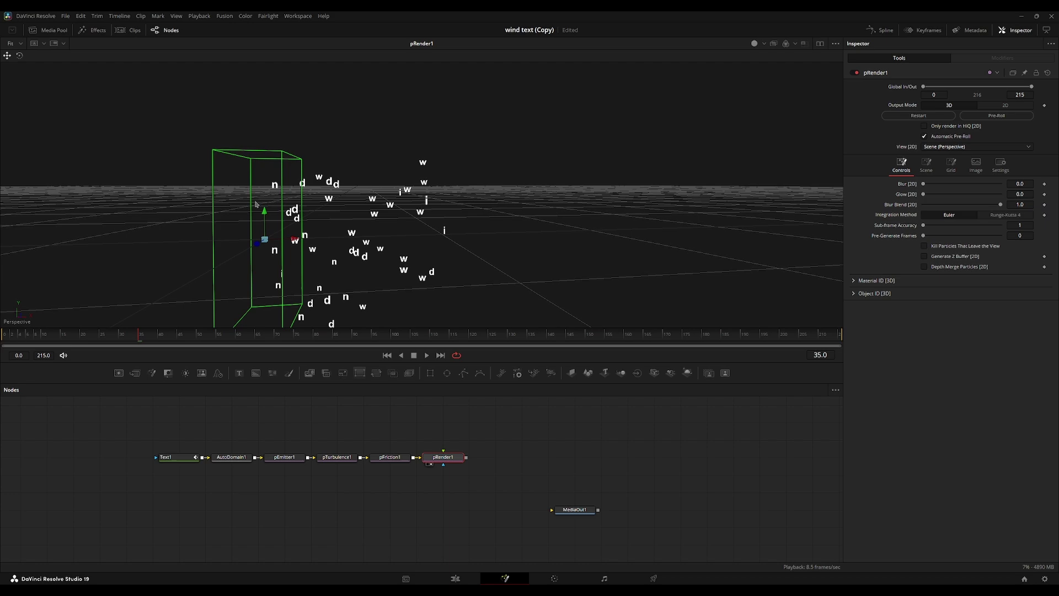
Play back pRender1's letter particles from the first frame and inspect them from several angles.
left_click_drag(255, 204, 314, 188)
key("space")
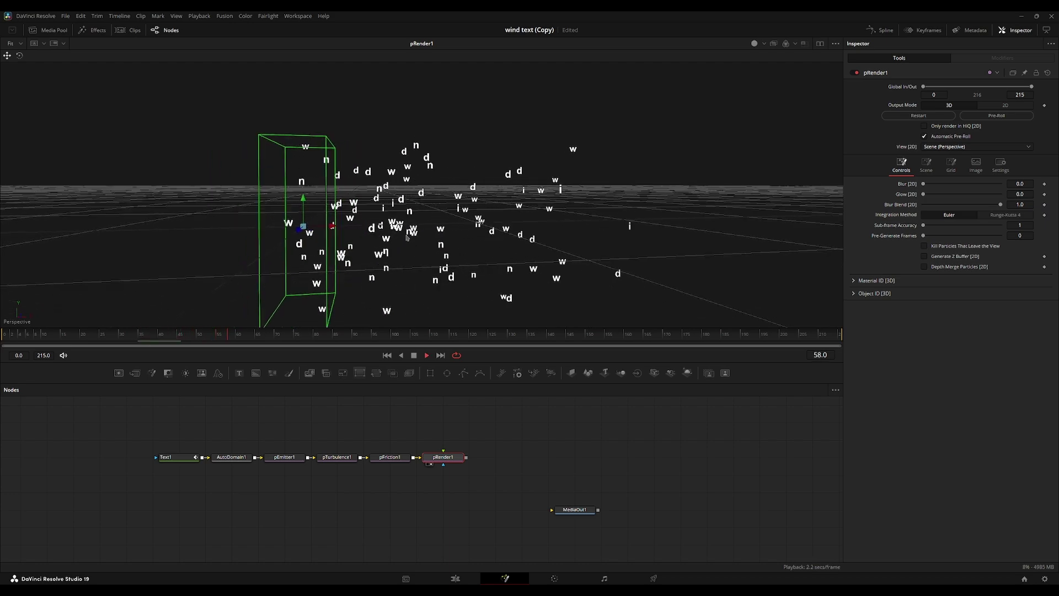
mouse_move(301, 228)
left_mouse_down()
mouse_move(280, 225)
mouse_move(296, 234)
left_mouse_up()
key("space")
left_click_drag(284, 335, 4, 336)
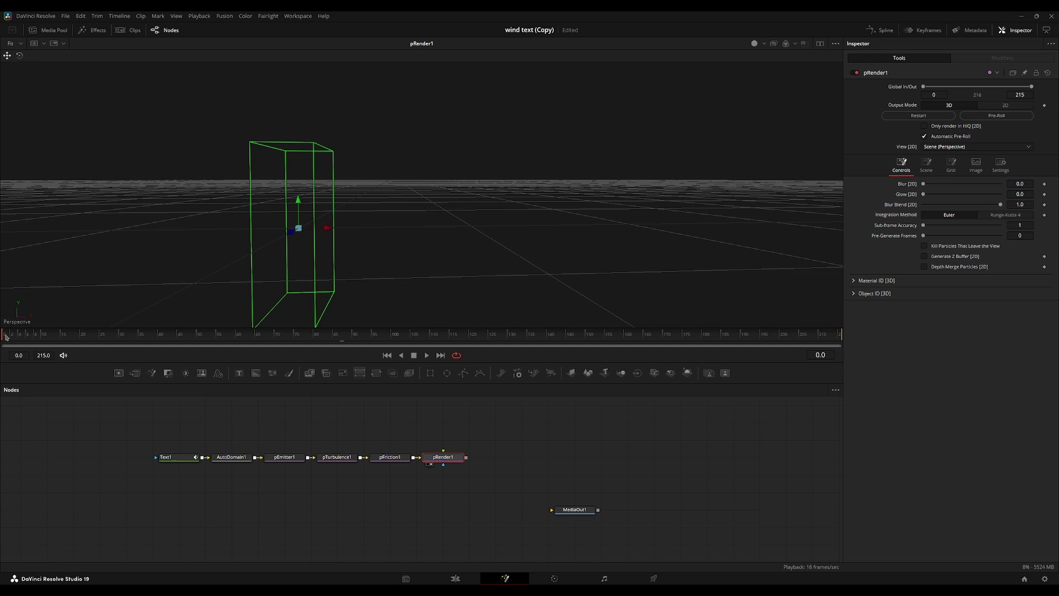
key("space")
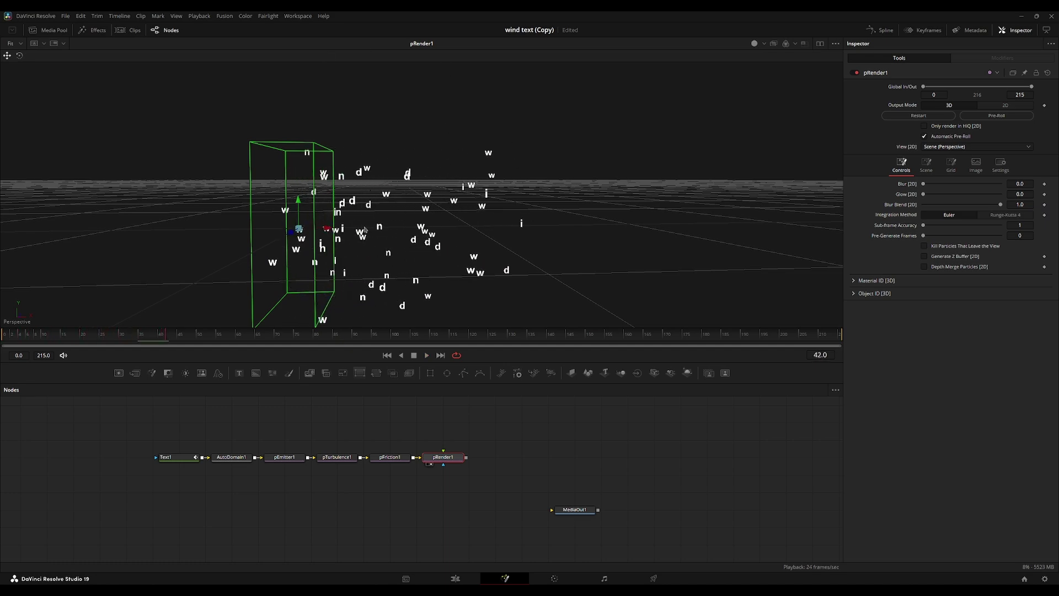
key("space")
left_click_drag(394, 241, 432, 230)
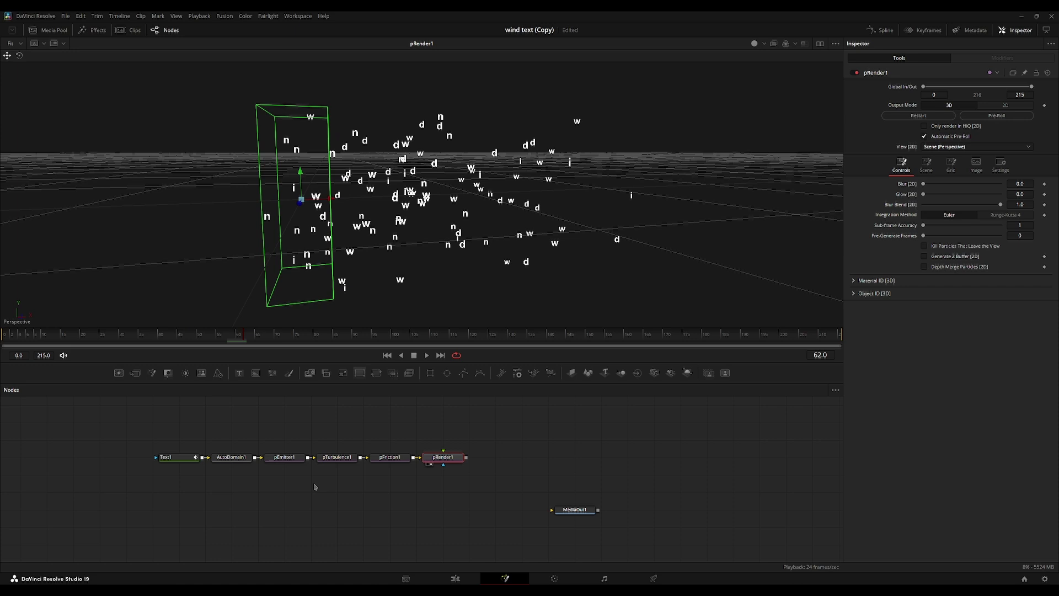
Set the low values of pEmitter1's red, green, blue and alpha color variance to -1.0.
left_click(304, 457)
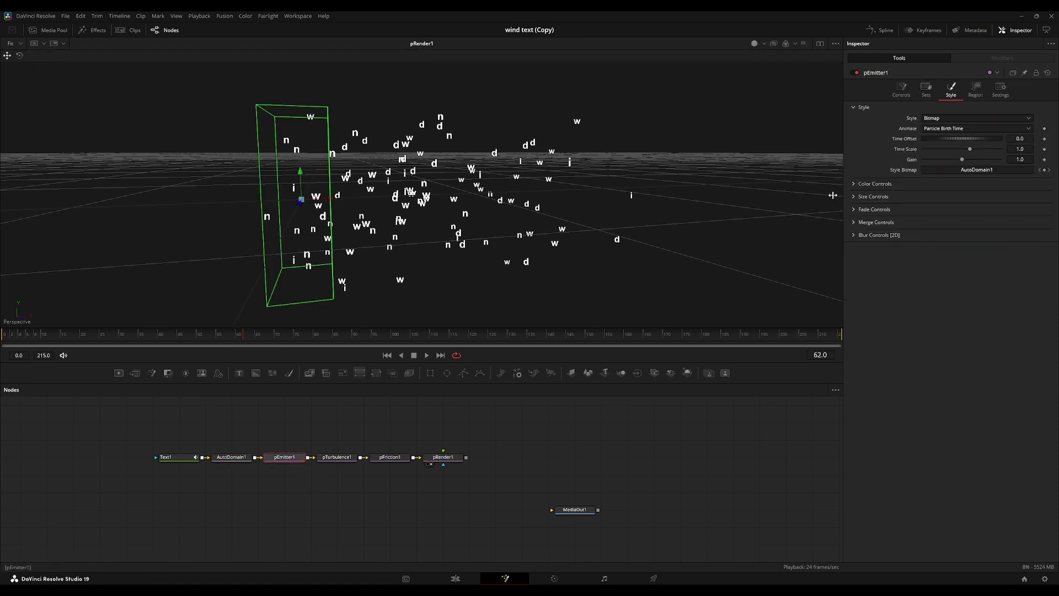
left_click(855, 185)
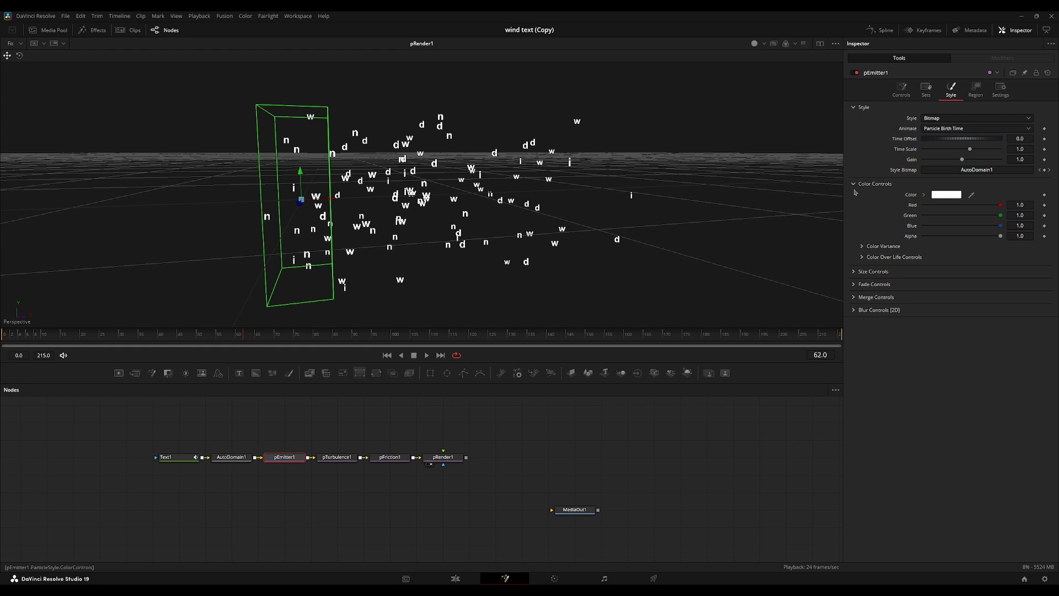
left_click(864, 247)
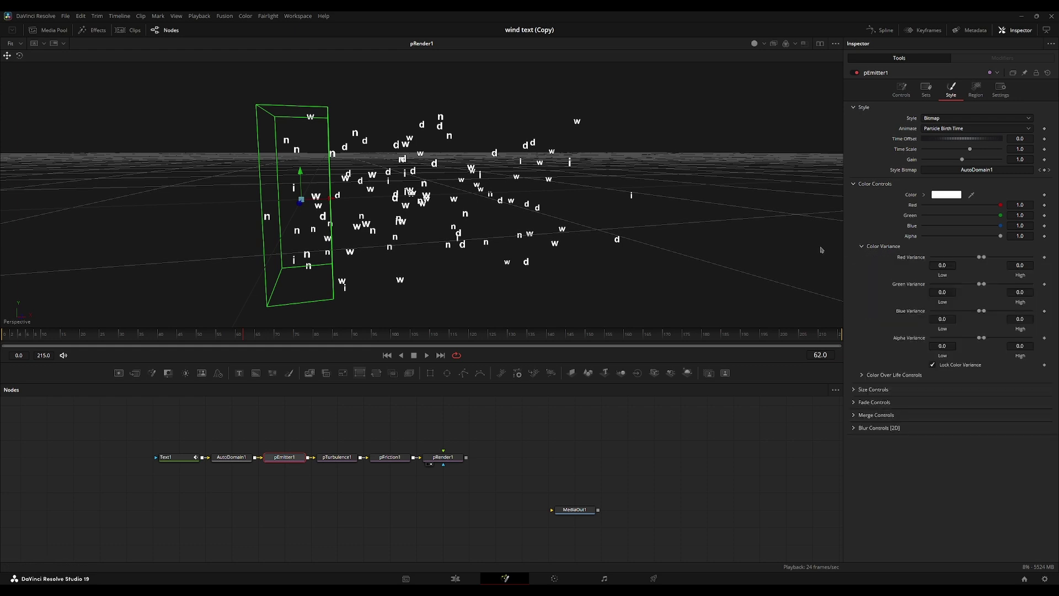
left_click(941, 269)
type("-1")
key("Tab")
key("Tab")
type("-1")
key("Tab")
key("Tab")
type("-")
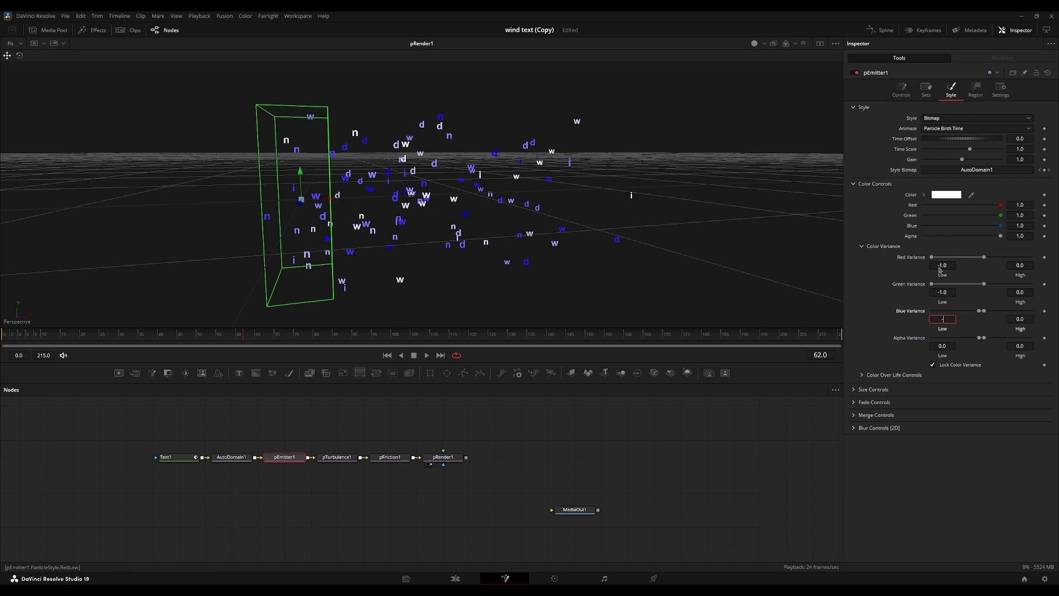
type("1")
key("Tab")
key("Tab")
type("-1")
key("Tab")
Play back the color-varied letter particles and examine their brightness and opacity differences from several angles.
key("space")
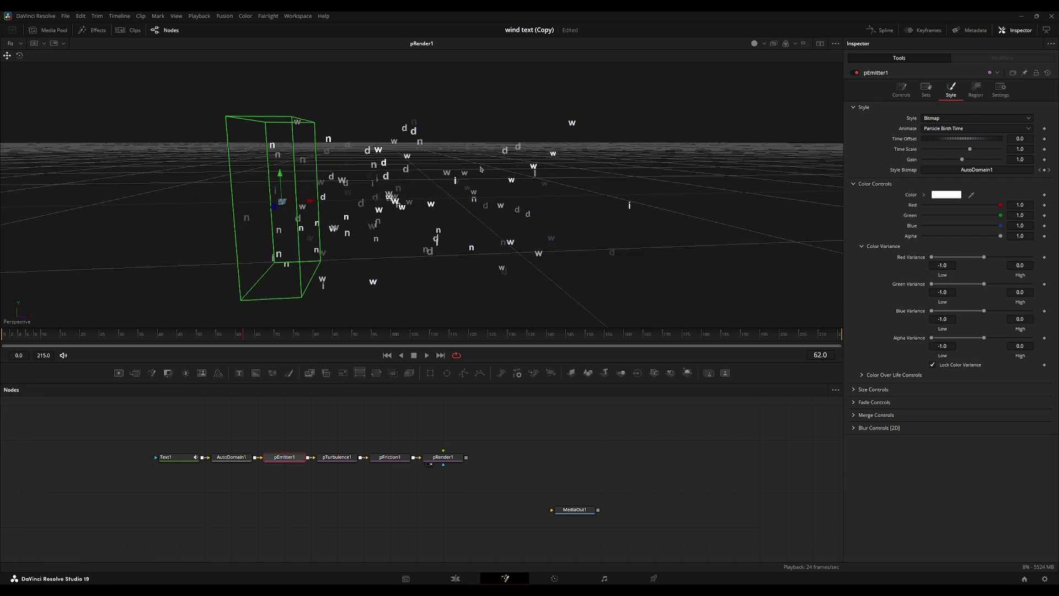
key("space")
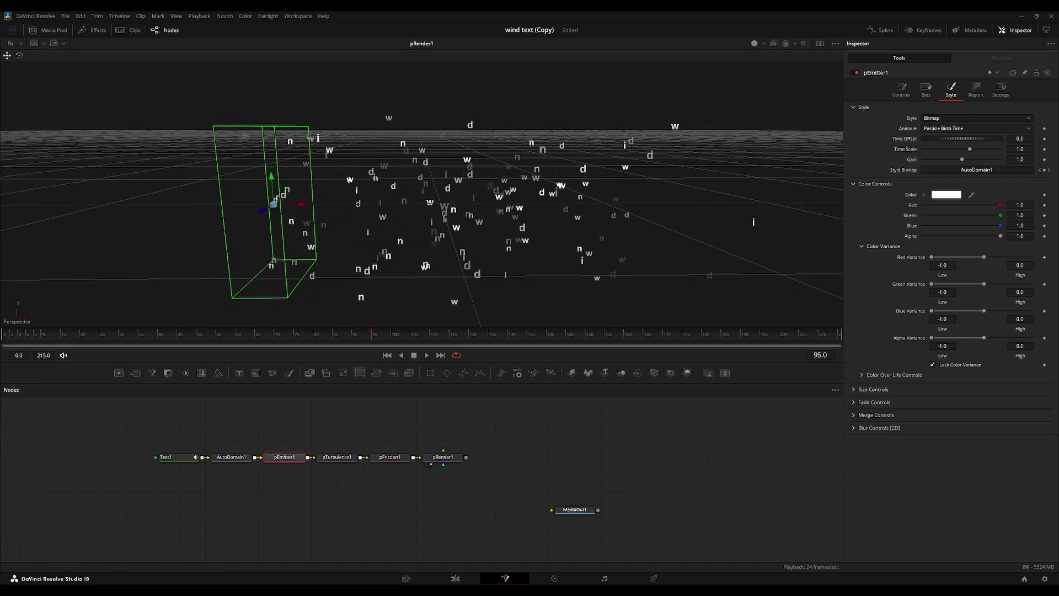
left_click_drag(443, 216, 388, 238)
left_click_drag(338, 209, 325, 182)
key("space")
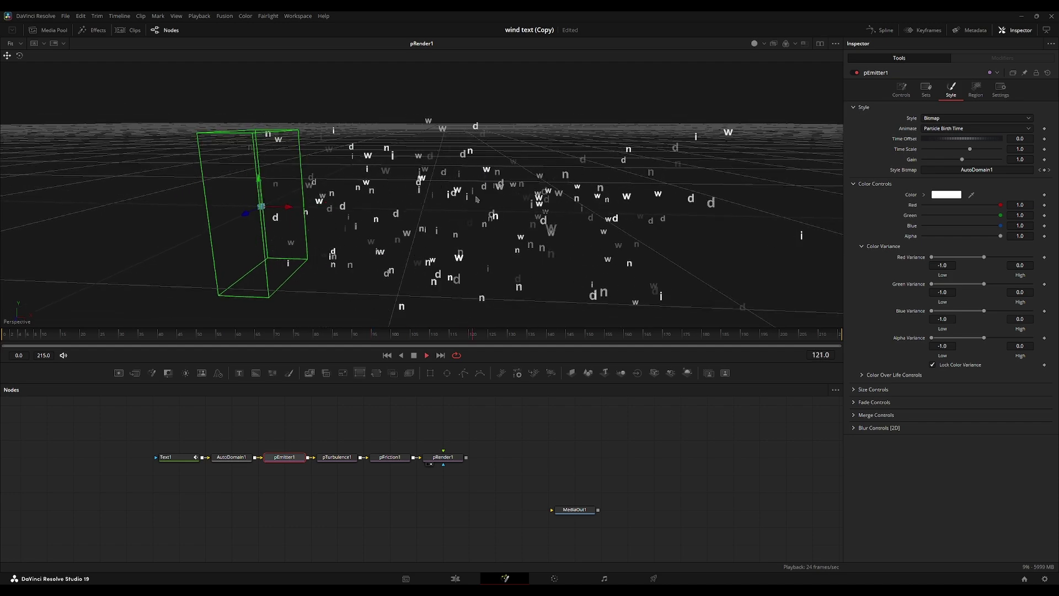
left_click_drag(433, 228, 469, 210)
key("space")
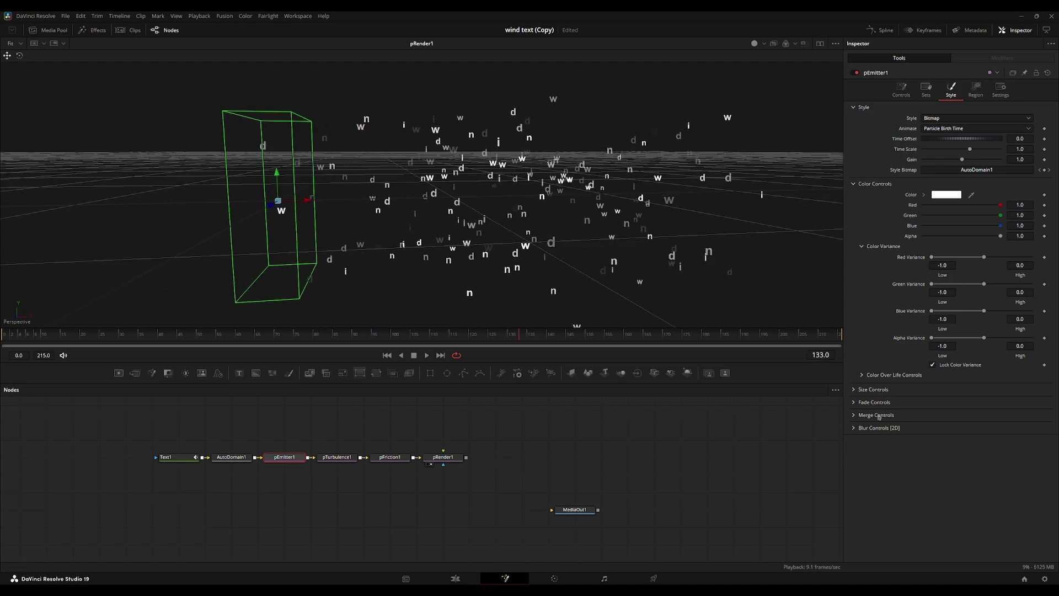
Set pEmitter1's Z rotation to about 18.1 and its Z rotation variance to about 165.5.
left_click(902, 89)
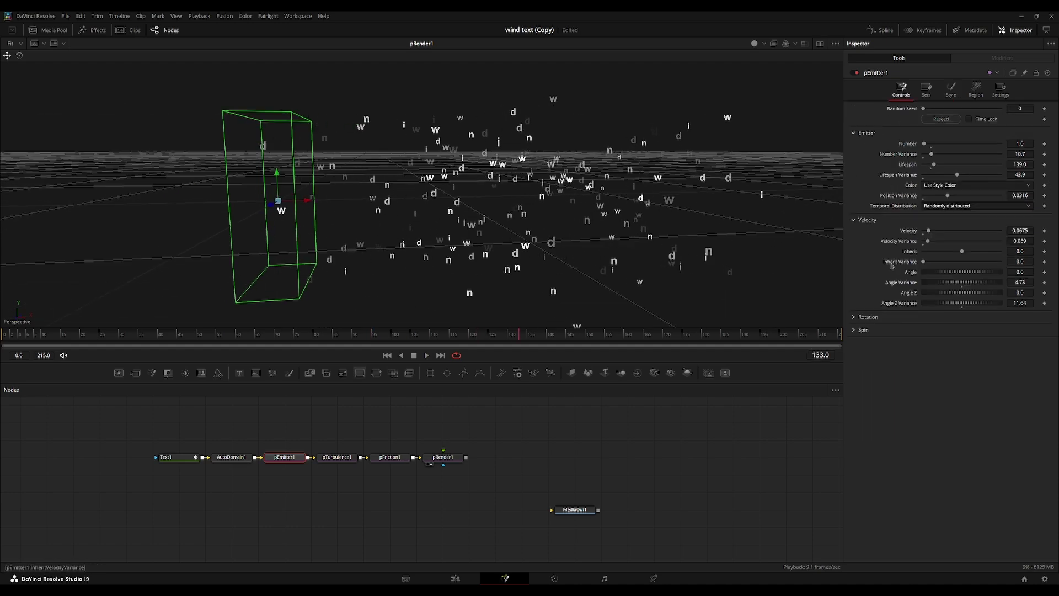
left_click(854, 317)
left_click(854, 414)
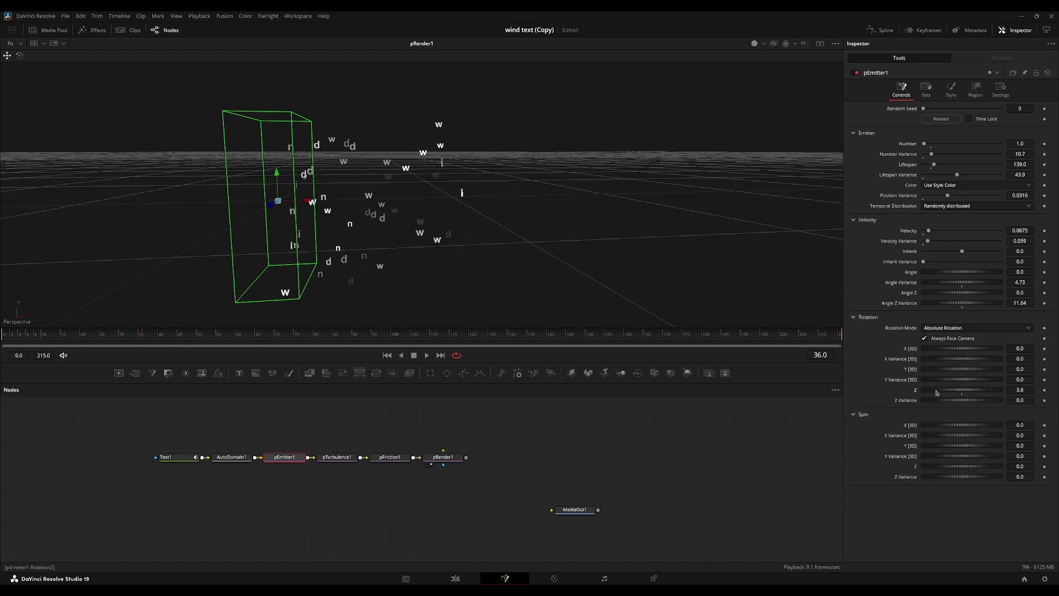
left_click_drag(937, 392, 945, 391)
mouse_move(444, 179)
left_mouse_down()
mouse_move(391, 178)
mouse_move(425, 177)
left_mouse_up()
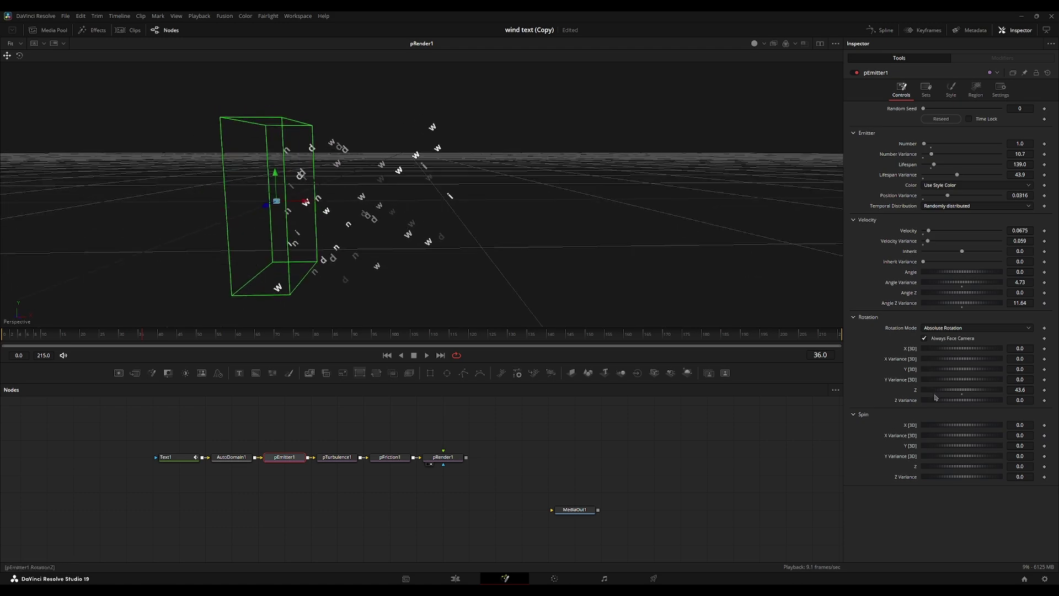
left_click_drag(938, 401, 966, 403)
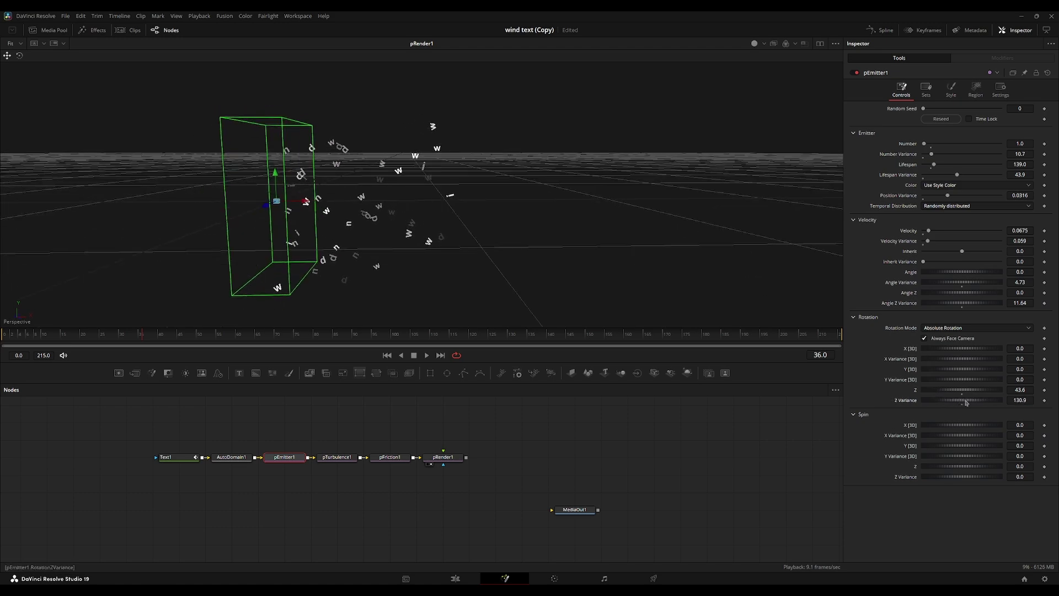
mouse_move(584, 236)
left_mouse_down()
mouse_move(597, 227)
mouse_move(589, 241)
left_mouse_up()
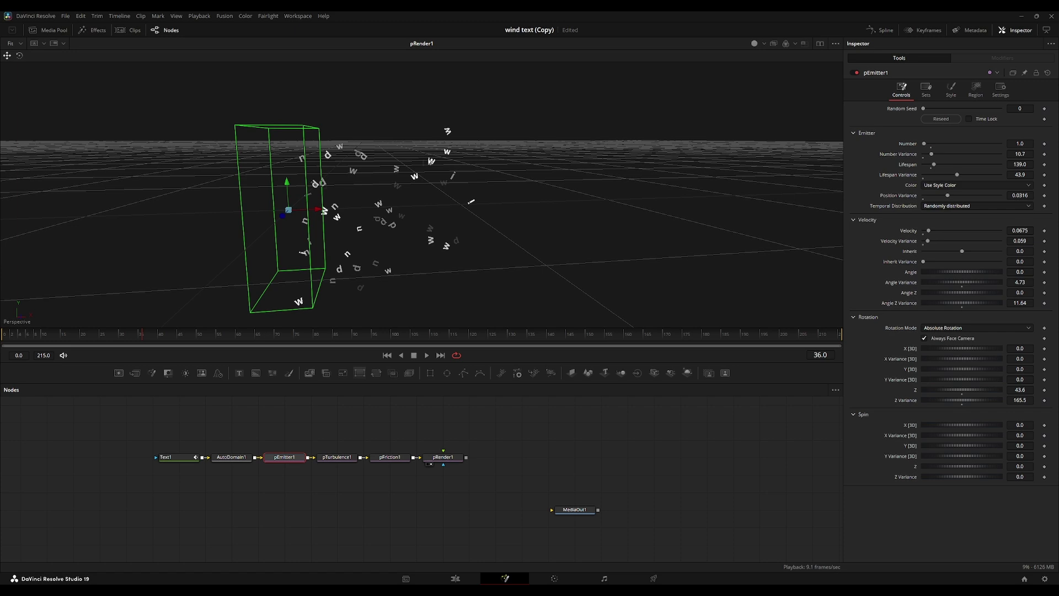
left_click_drag(933, 388, 920, 389)
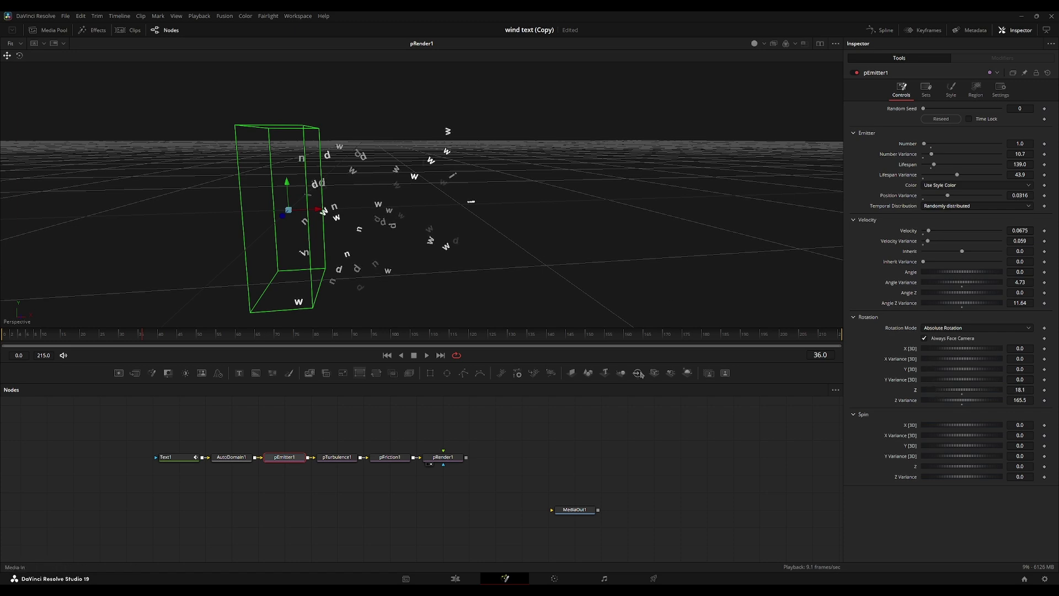
Try pEmitter1's Z spin at 1.0 and about 21.0, playing back the letters with each value.
double_click(1023, 467)
type("1")
left_click(1003, 527)
key("space")
key("space")
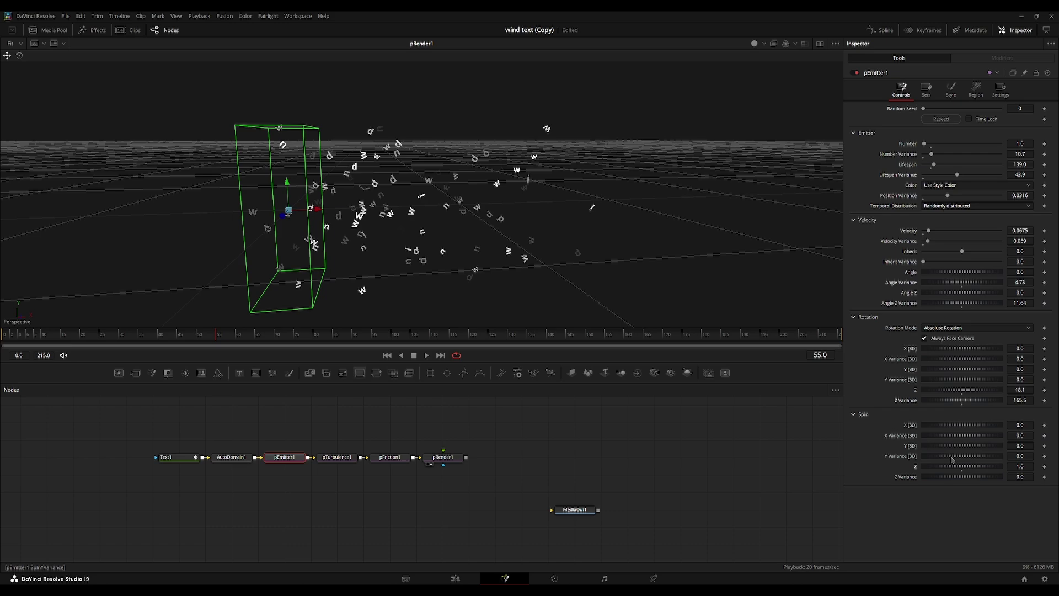
left_click_drag(941, 467, 948, 466)
key("space")
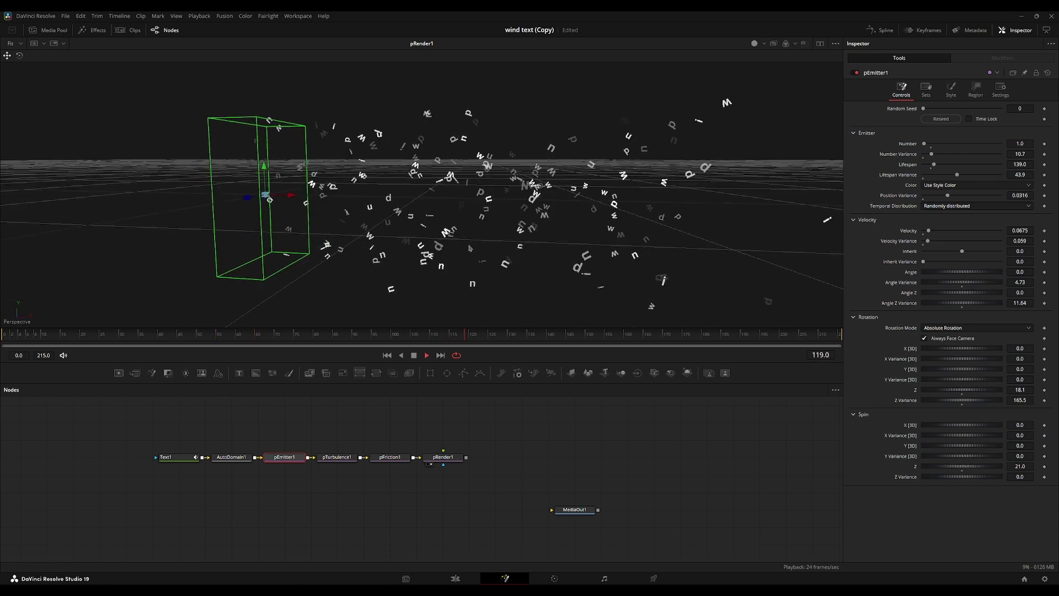
key("space")
Set pEmitter1's Z spin to 2.0 and its Z spin variance to about 18.2, and preview the motion.
left_click_drag(966, 467, 1022, 469)
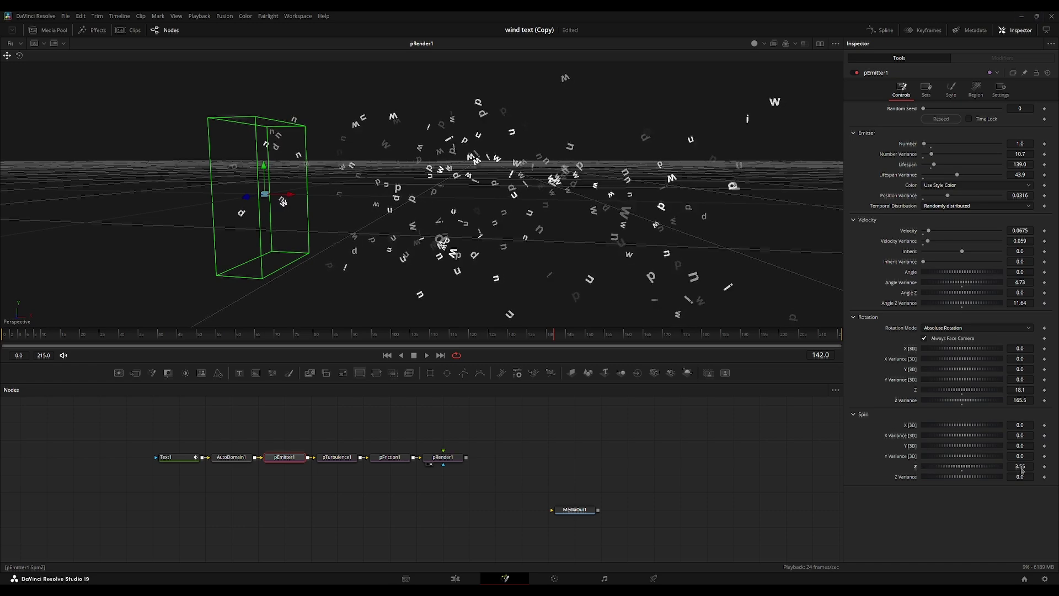
type("2")
key("Return")
key("space")
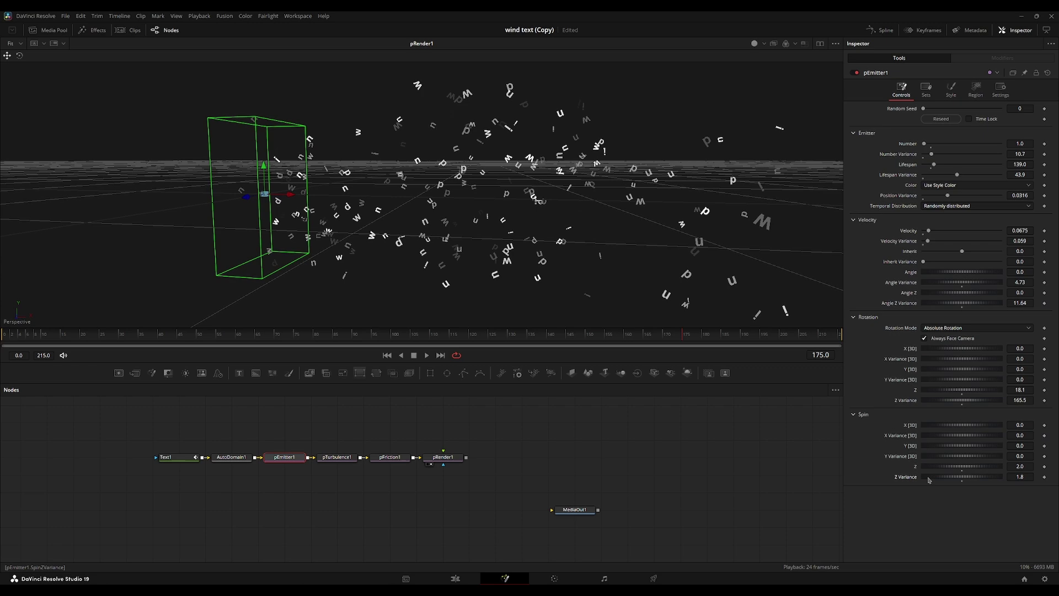
left_click_drag(929, 480, 933, 480)
key("space")
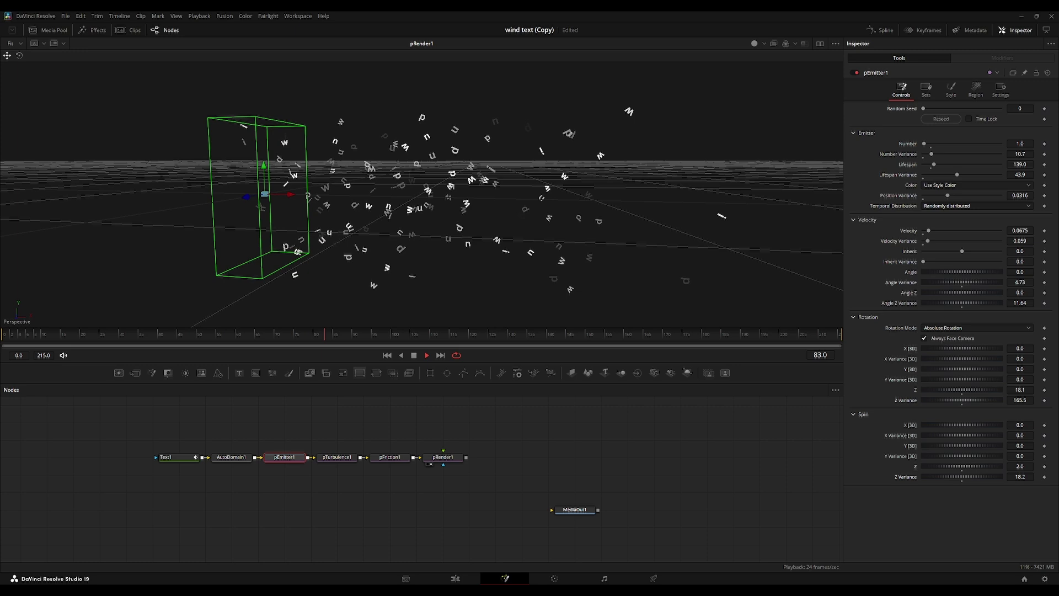
Set pEmitter1's particle size to about 0.0909 with a size variance of about 0.0749, and check the letters from other angles.
left_click(951, 89)
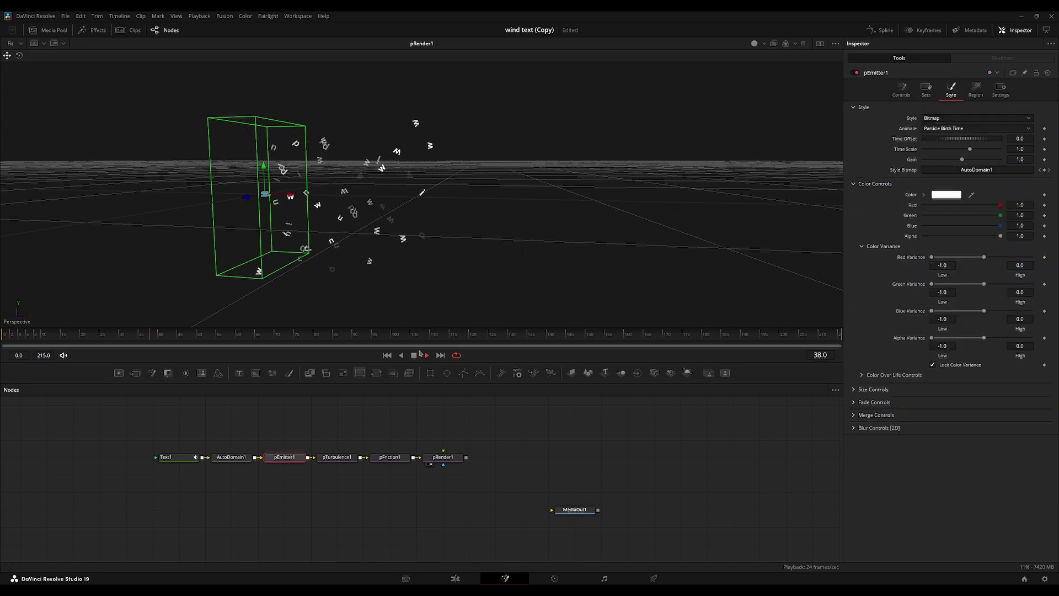
left_click(873, 389)
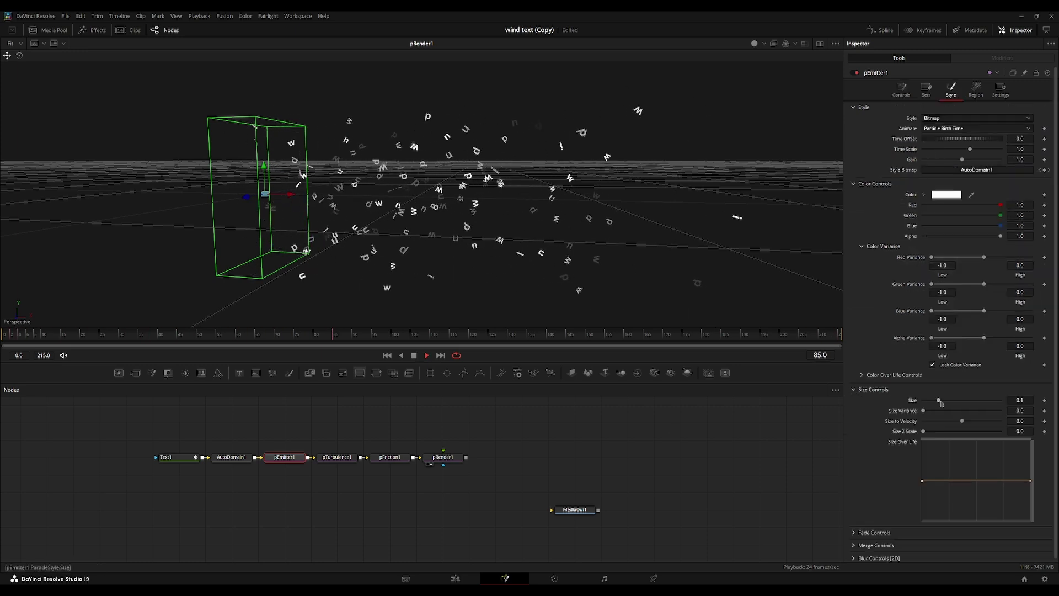
mouse_move(935, 403)
left_mouse_down()
mouse_move(927, 412)
mouse_move(935, 413)
left_mouse_up()
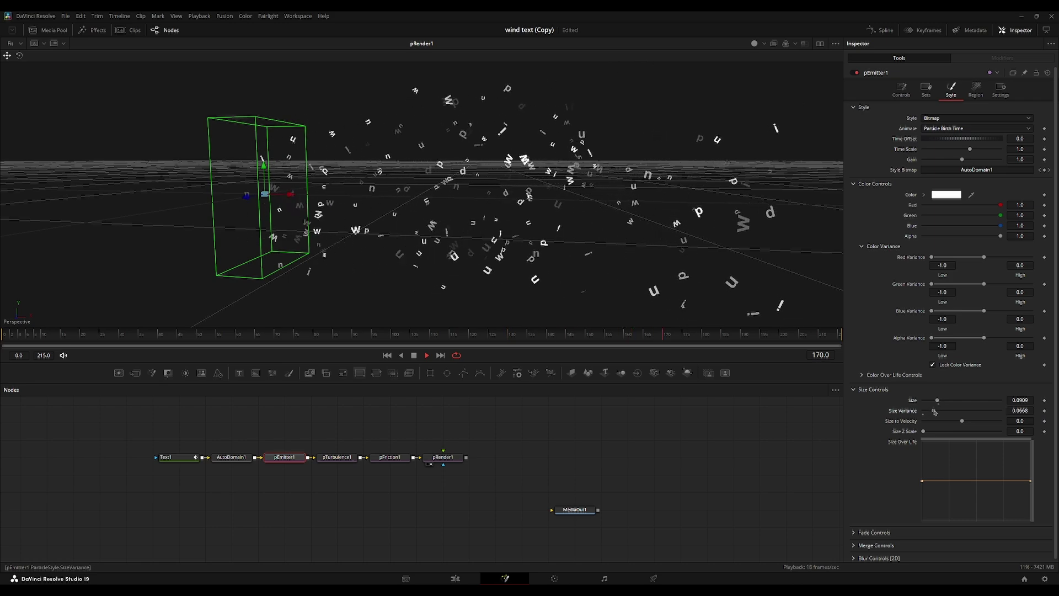
left_click_drag(494, 243, 495, 273)
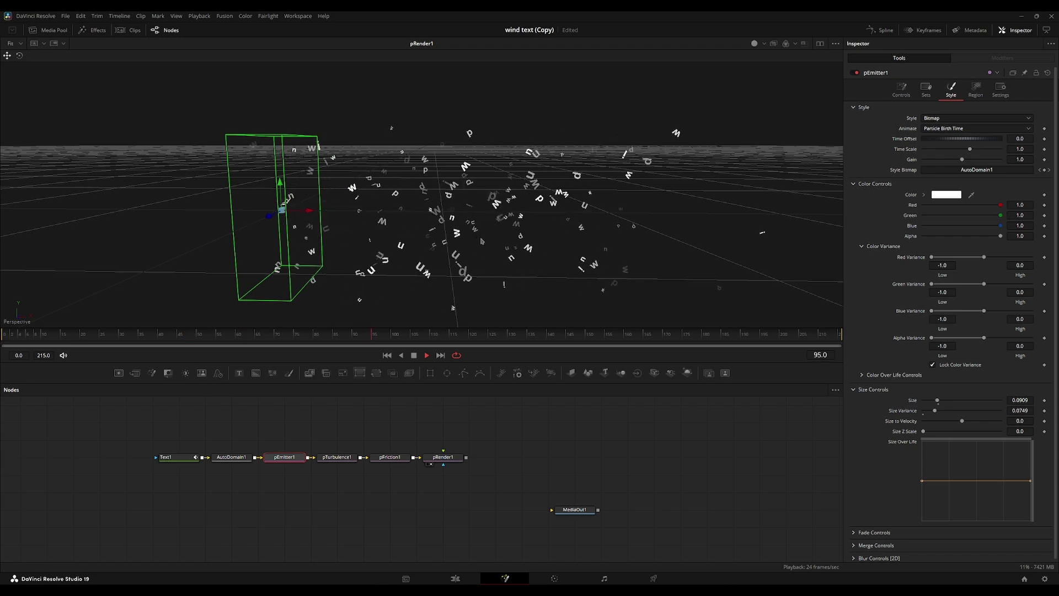
left_click_drag(371, 182, 410, 176)
Set pEmitter1's particle fade in to about 0.096 and fade out to about 0.916, and preview the letters.
left_click(873, 390)
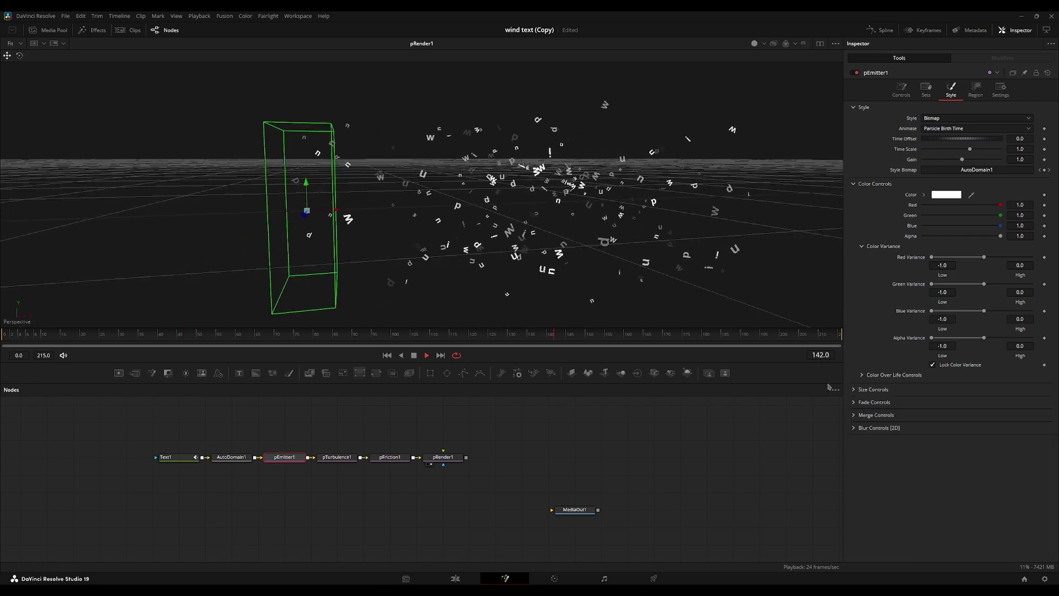
left_click(49, 333)
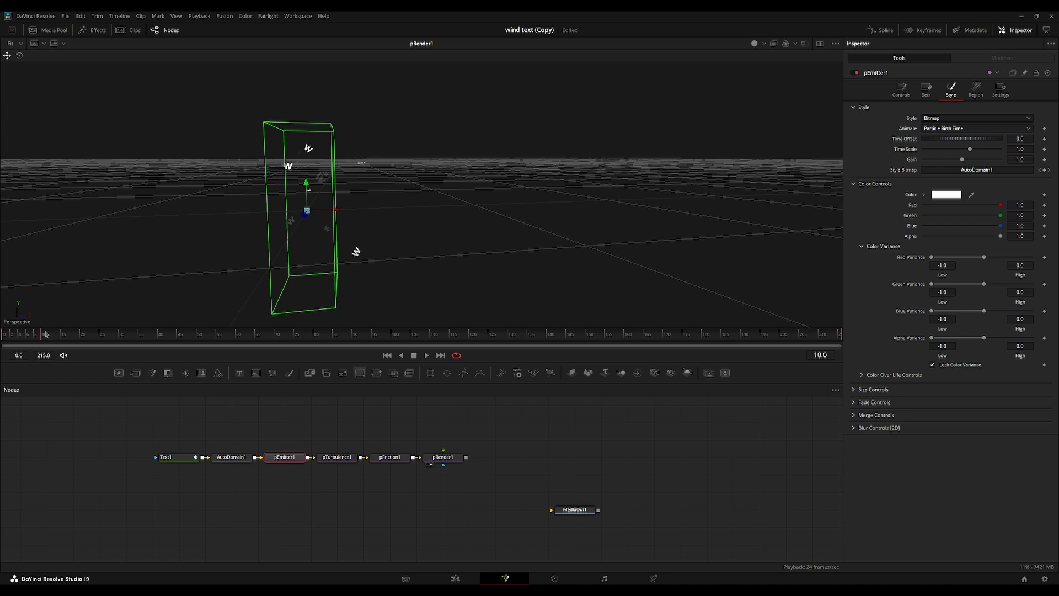
left_click(855, 403)
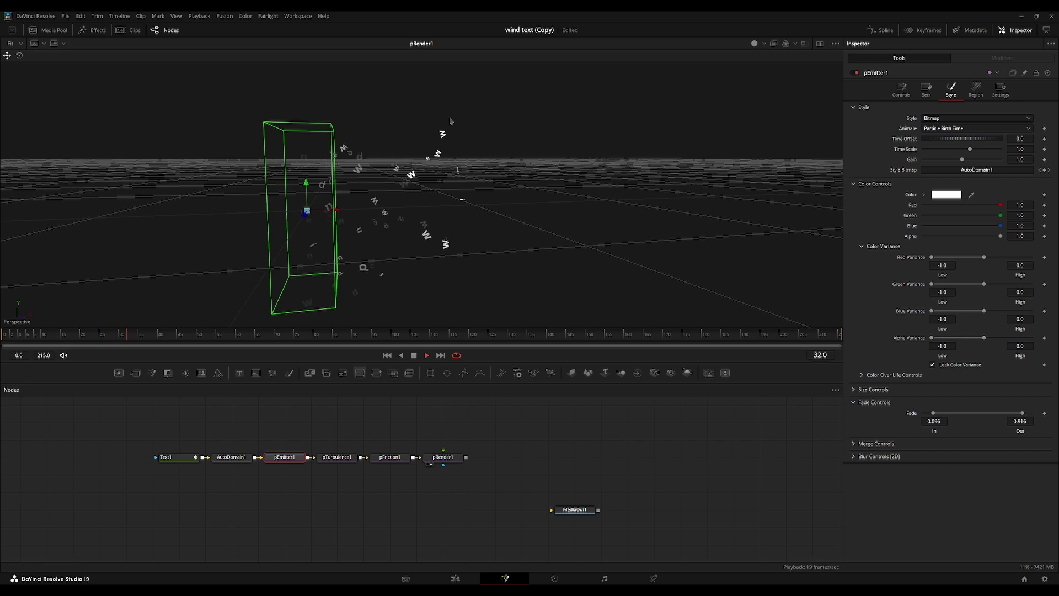
left_click_drag(643, 215, 667, 198)
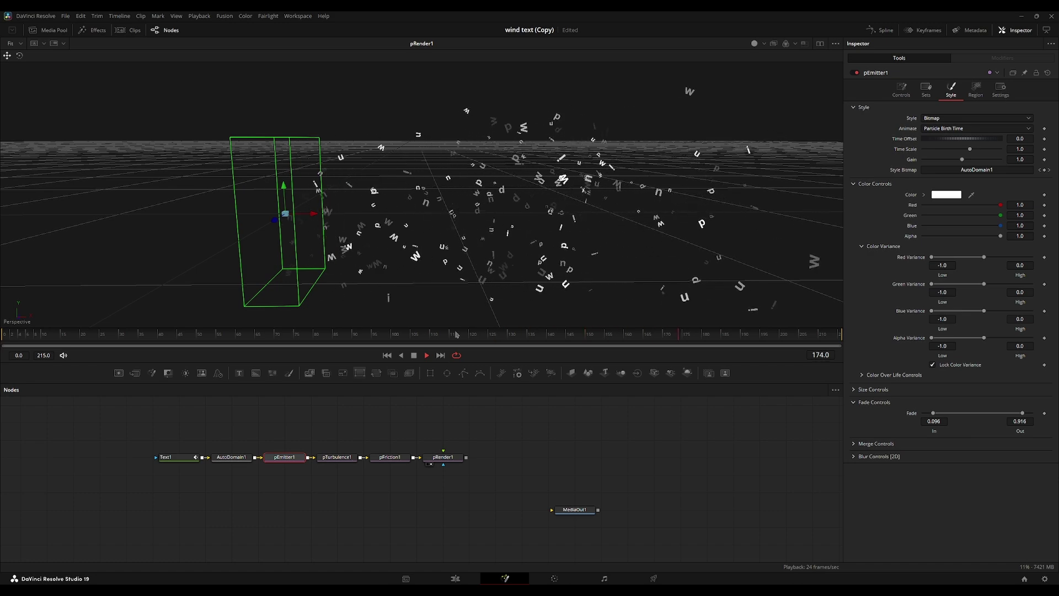
Inspect the fading letters from other angles, deselect pEmitter1, and move the playhead back to frame 3.
left_click_drag(463, 309, 444, 395)
mouse_move(451, 252)
left_mouse_down()
mouse_move(467, 247)
mouse_move(431, 254)
left_mouse_up()
left_click(297, 421)
left_click_drag(169, 333, 49, 329)
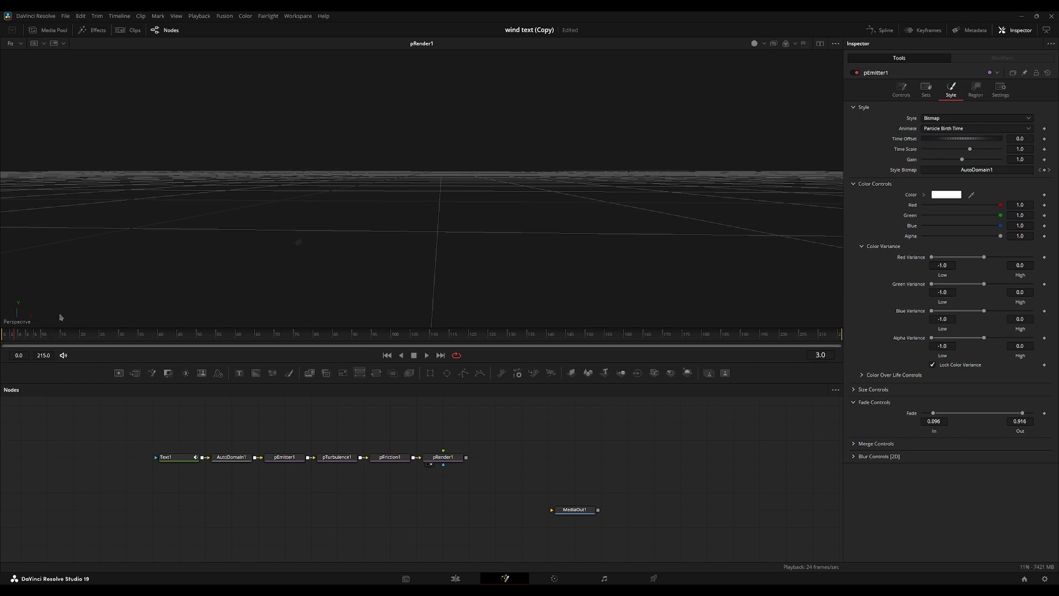